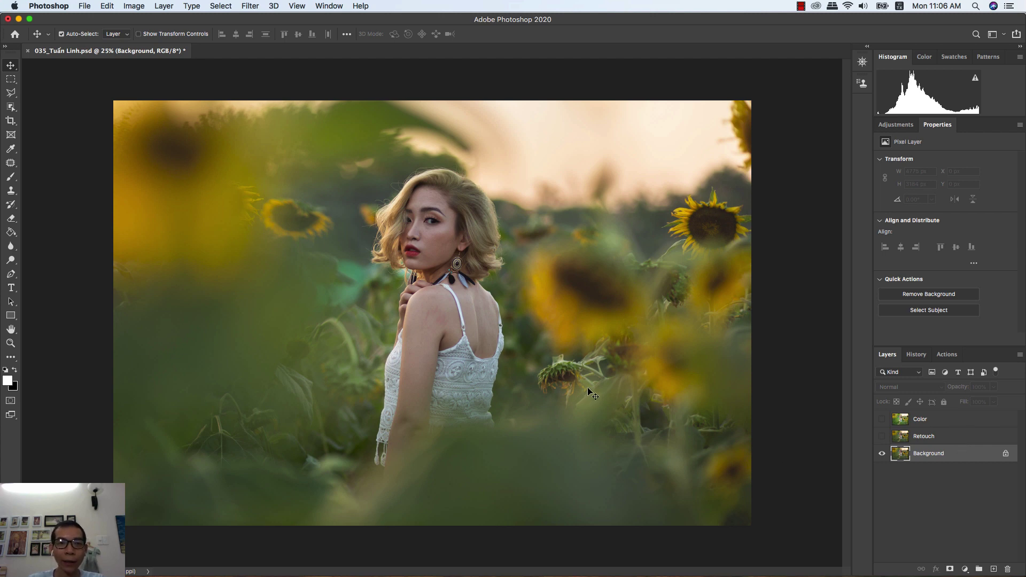
- Select the Retouch layer and toggle its visibility to compare retouched and original skin
{"action": "left_click", "coordinate": [935, 438]}
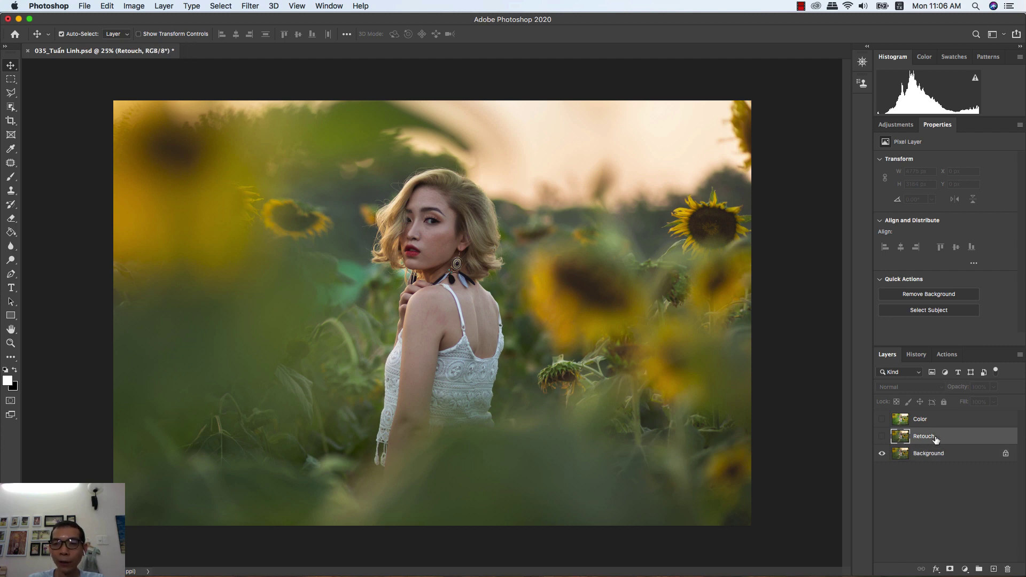
{"action": "left_click", "coordinate": [882, 436]}
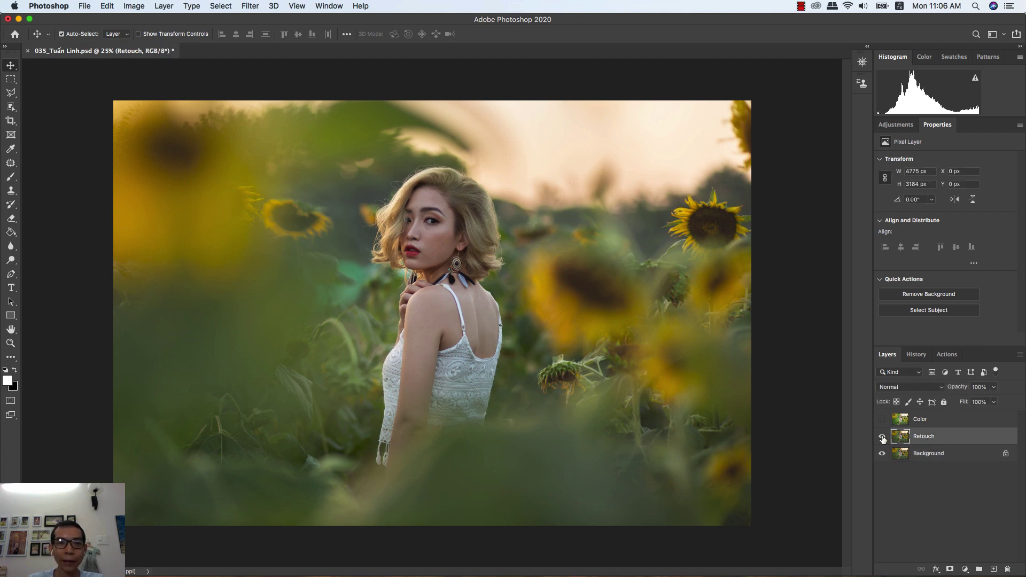
{"action": "left_click", "coordinate": [882, 437]}
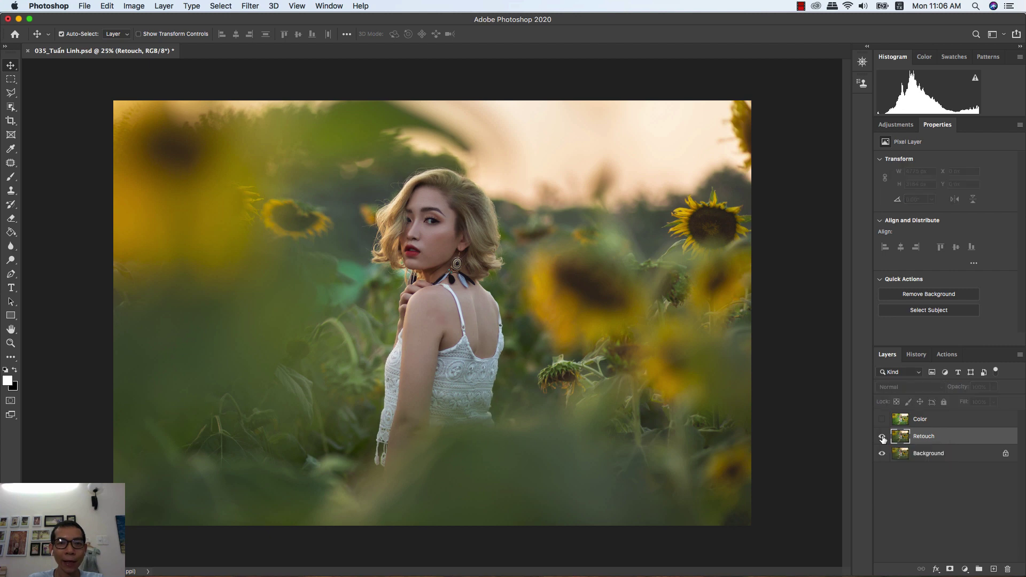
{"action": "left_click", "coordinate": [882, 437]}
{"action": "left_click", "coordinate": [882, 437]}
{"action": "left_click", "coordinate": [881, 437]}
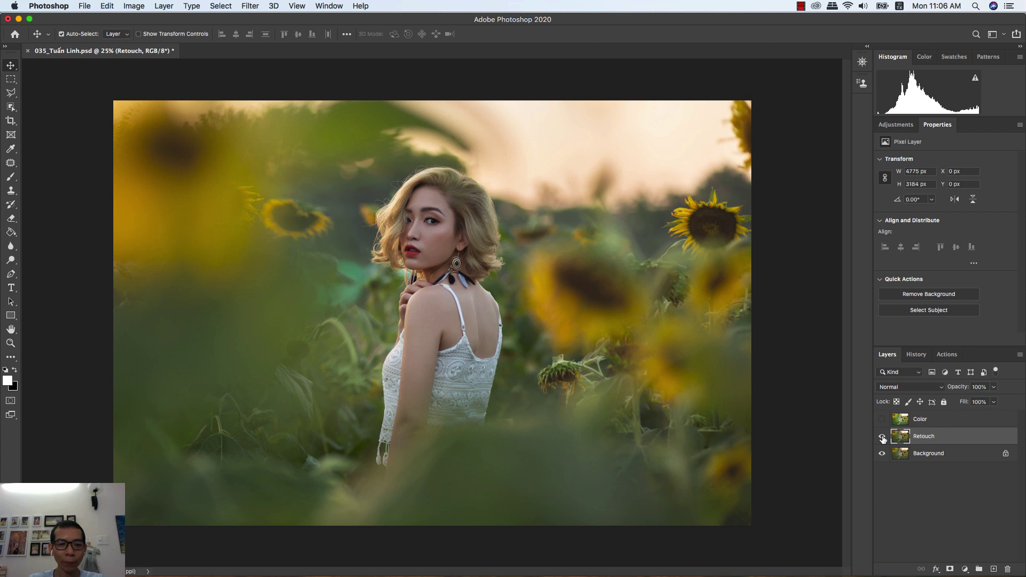
{"action": "left_click", "coordinate": [882, 437]}
{"action": "left_click", "coordinate": [882, 436]}
- At 100% zoom, compare the shoulder skin with and without the Retouch layer
{"action": "key", "text": "super+1"}
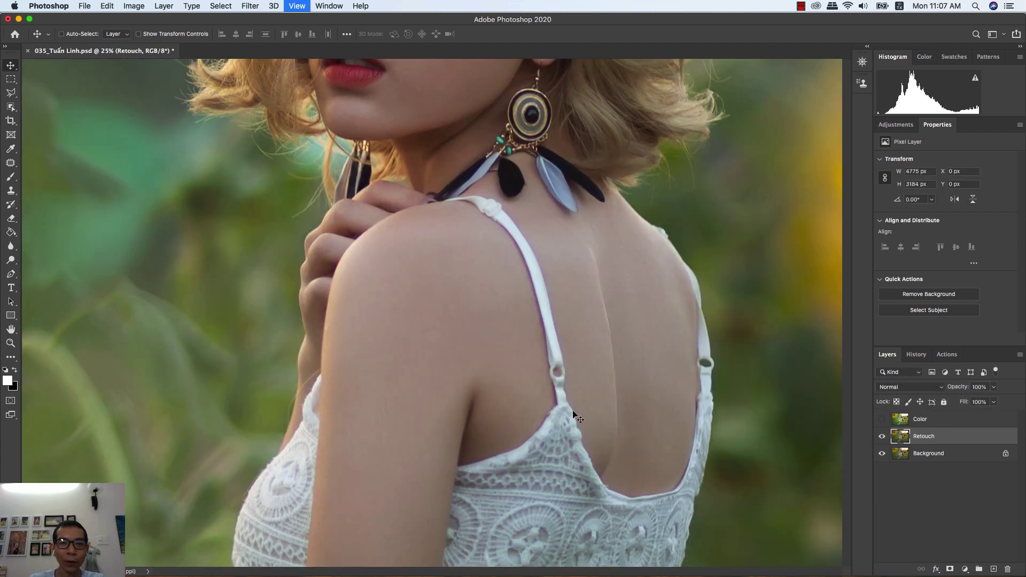
{"action": "left_click", "coordinate": [882, 436]}
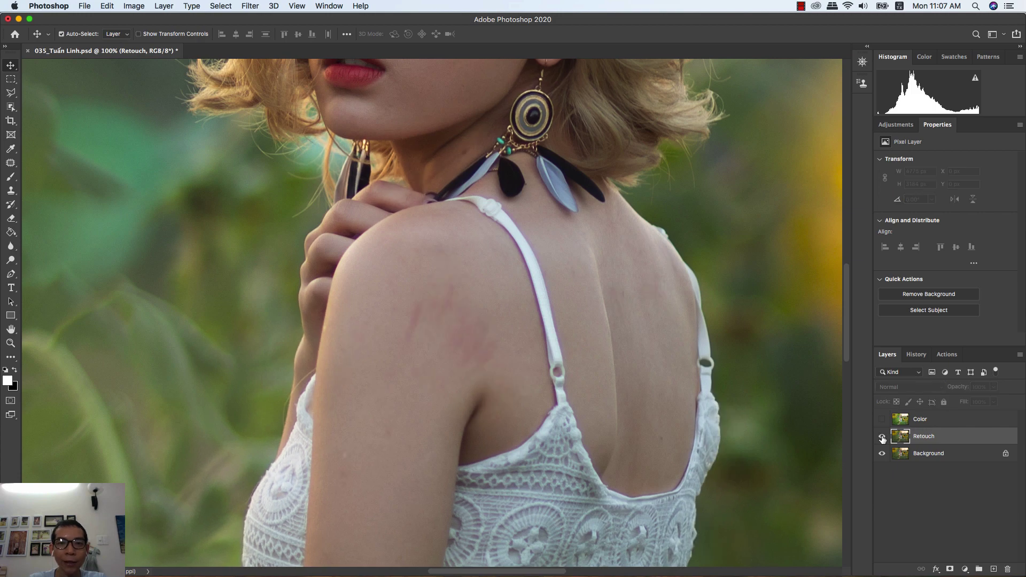
{"action": "left_click", "coordinate": [882, 437]}
{"action": "left_click", "coordinate": [881, 437]}
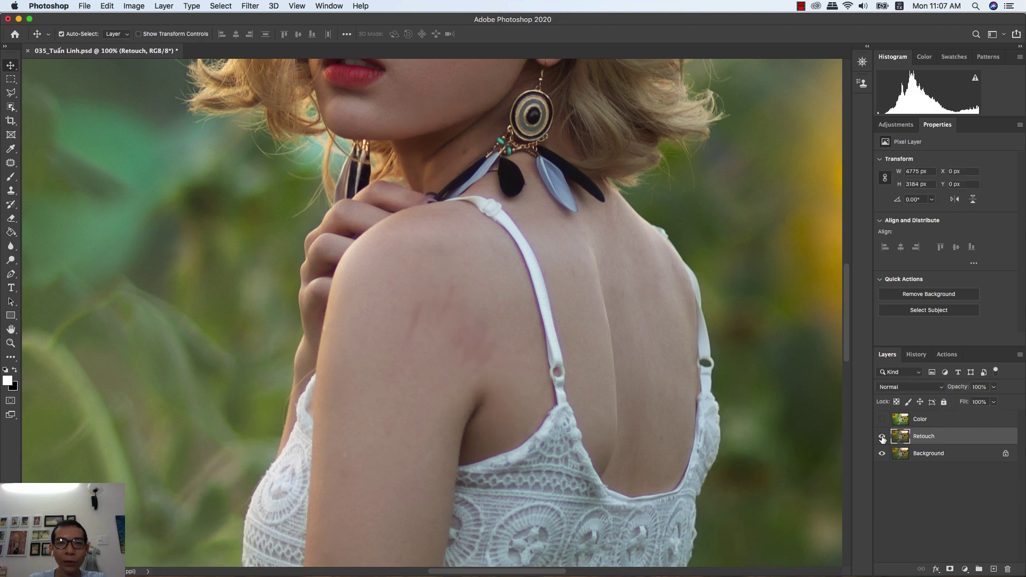
{"action": "left_click", "coordinate": [882, 437]}
- Compare the face with and without retouching, then fit the whole photo on screen
{"action": "scroll", "coordinate": [439, 364], "scroll_direction": "up", "scroll_amount": 10}
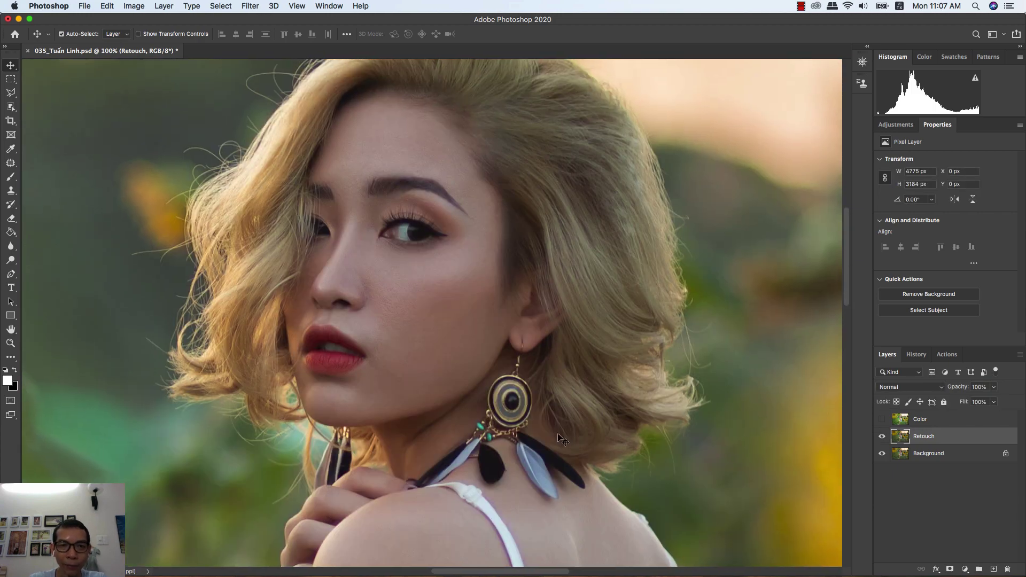
{"action": "left_click", "coordinate": [881, 437]}
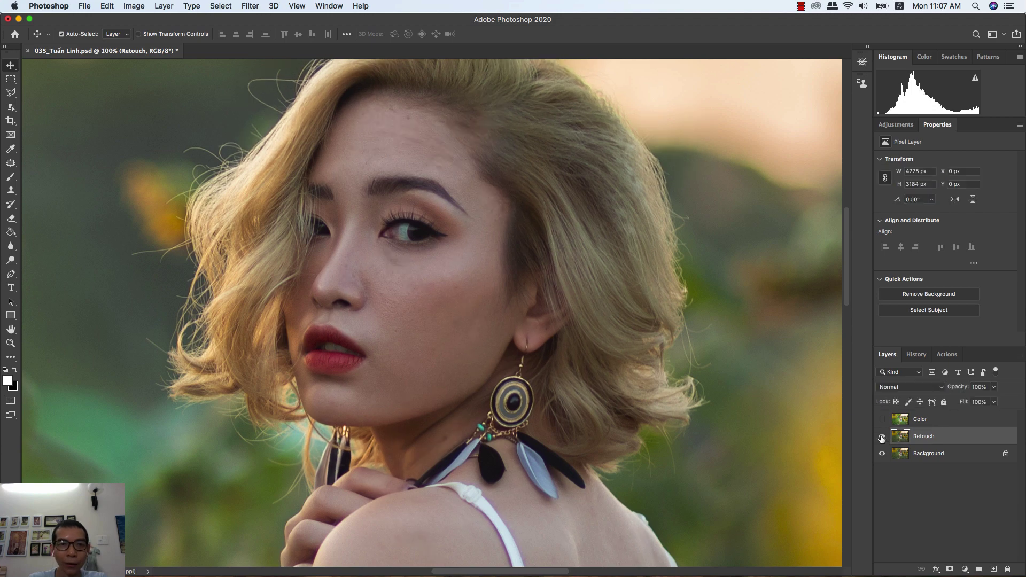
{"action": "left_click", "coordinate": [882, 437]}
{"action": "left_click", "coordinate": [882, 437]}
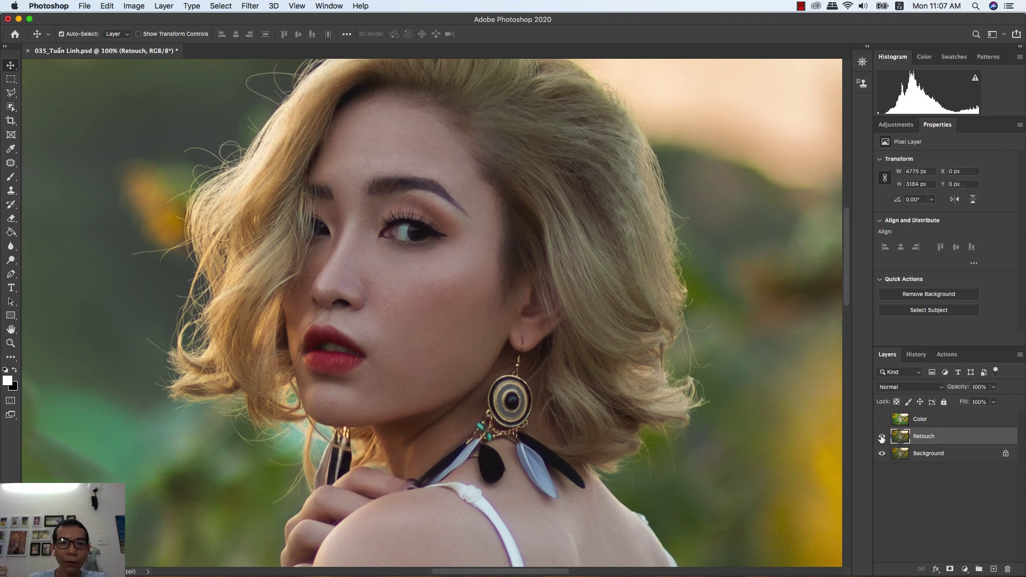
{"action": "key", "text": "ctrl+0"}
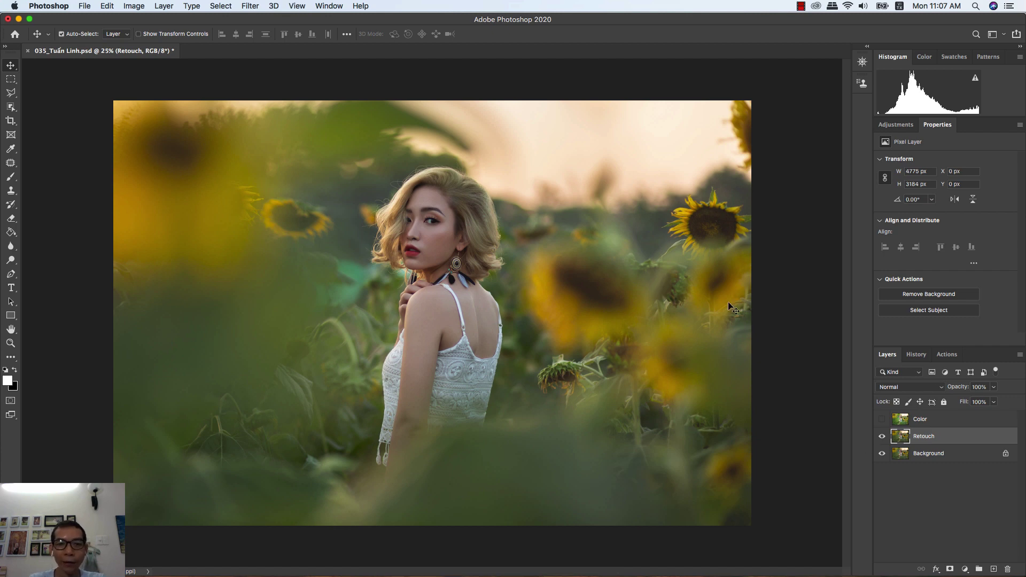
- Toggle the Color layer's grading on and off to compare, then drag it to the trash
{"action": "left_click", "coordinate": [933, 422]}
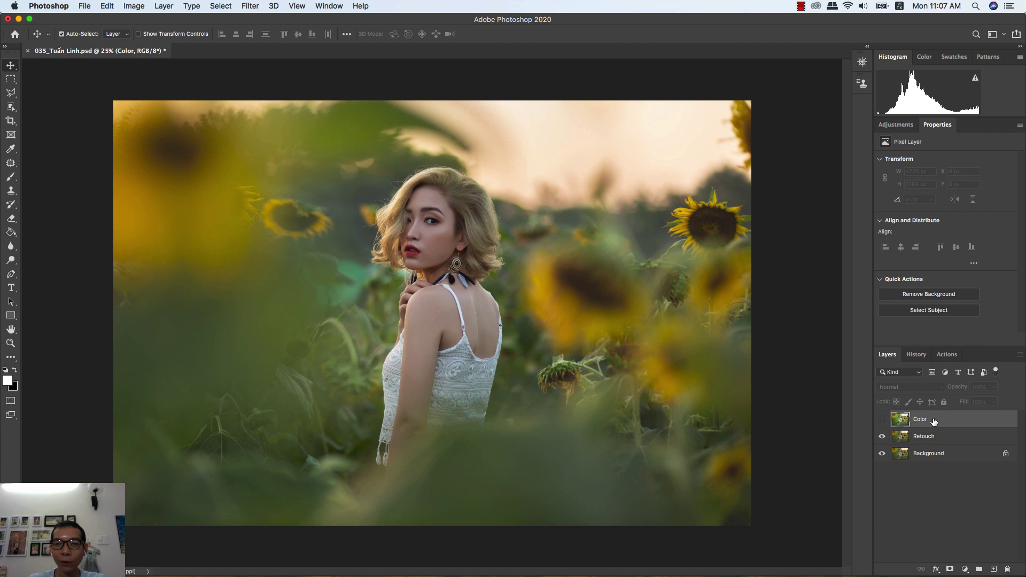
{"action": "left_click", "coordinate": [882, 420]}
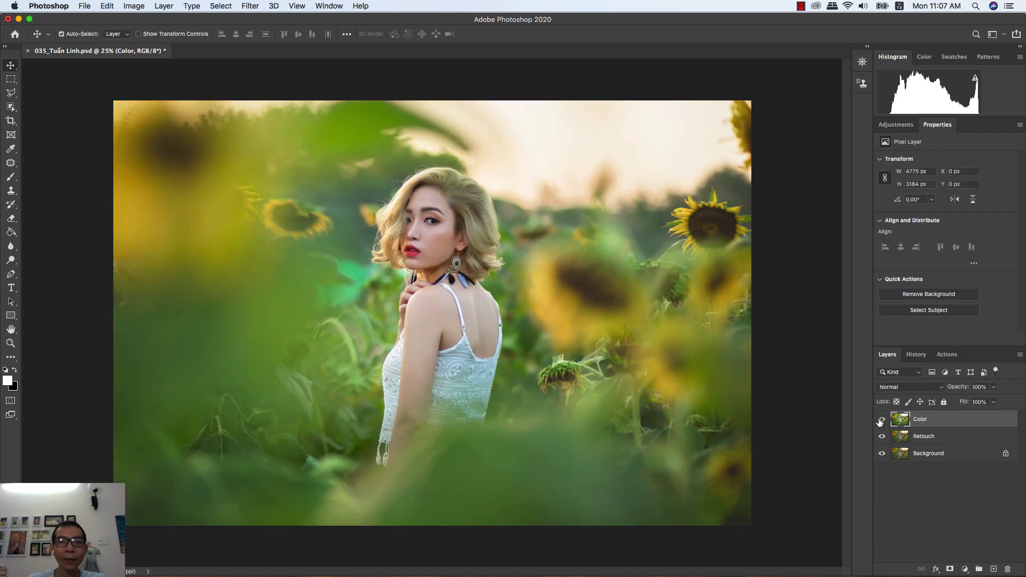
{"action": "left_click", "coordinate": [882, 420]}
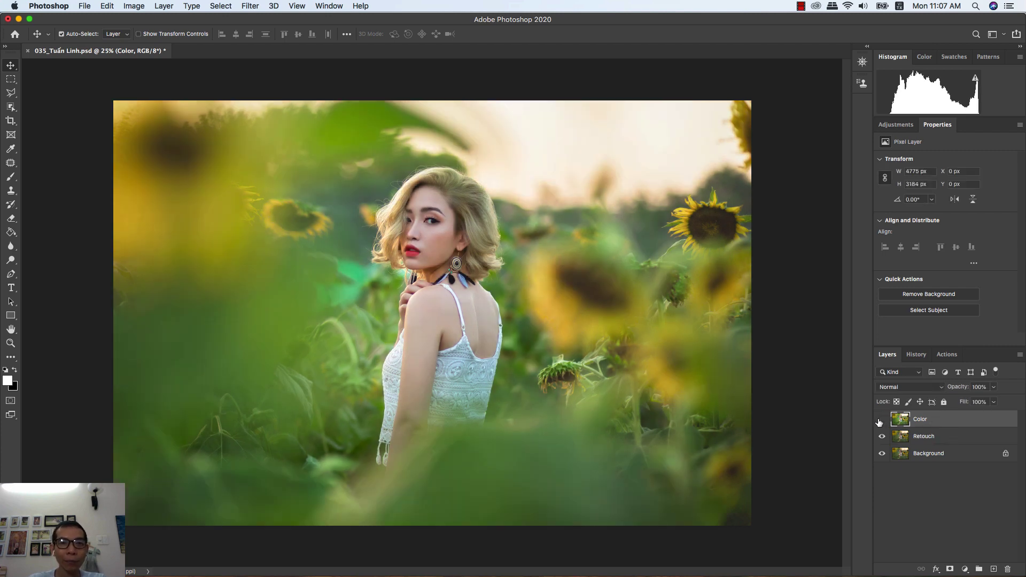
{"action": "left_click", "coordinate": [882, 421]}
{"action": "left_click", "coordinate": [881, 420]}
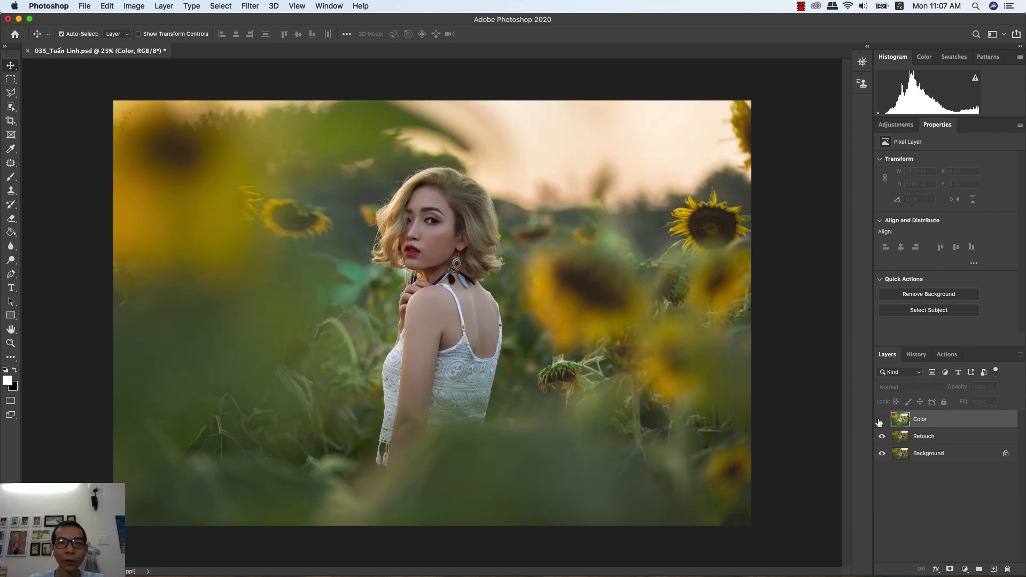
{"action": "left_click", "coordinate": [880, 421]}
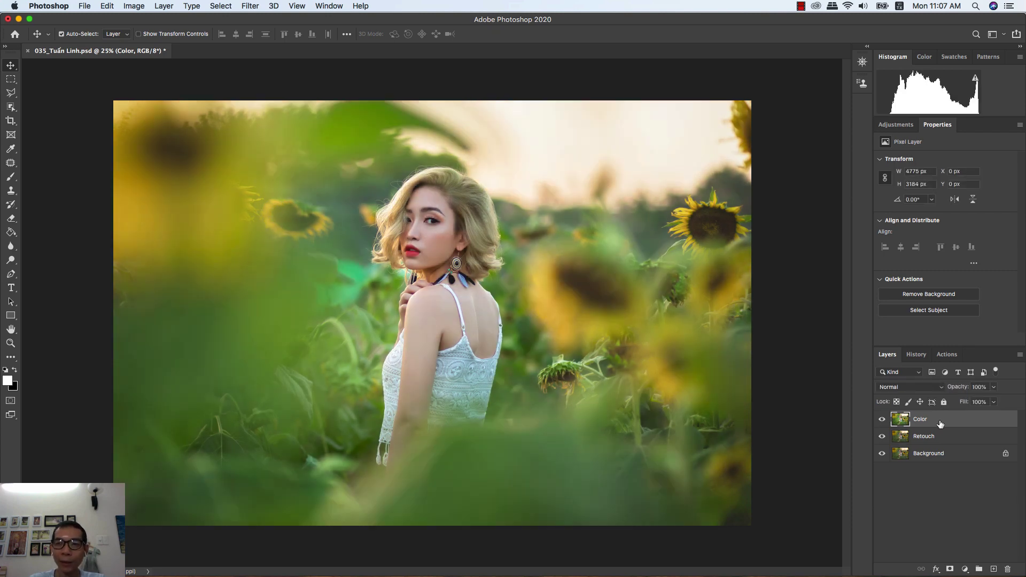
{"action": "left_click_drag", "start_coordinate": [954, 454], "coordinate": [1009, 565]}
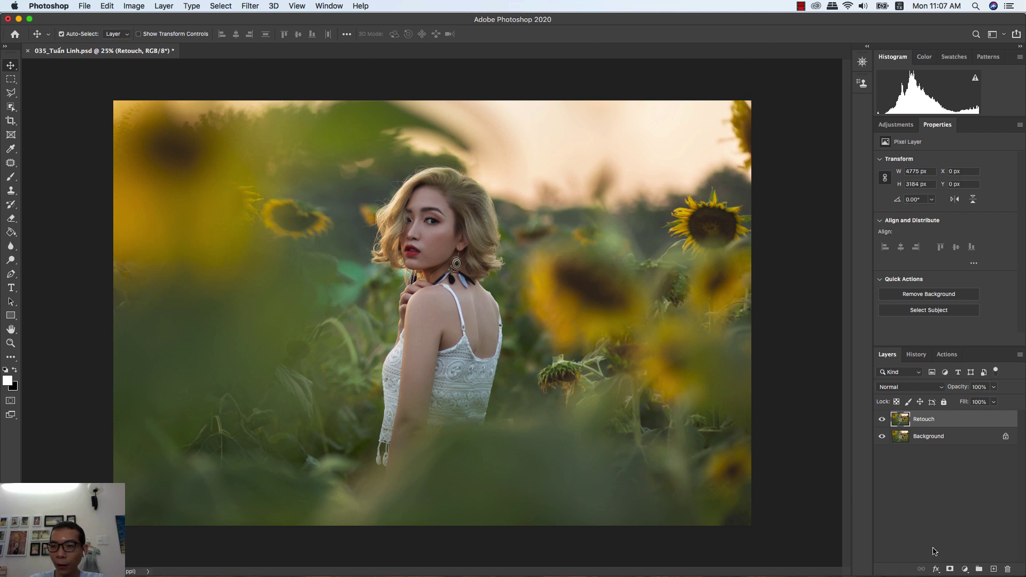
- Add a Brightness/Contrast 1 layer above Retouch with Brightness set to 15
{"action": "left_click", "coordinate": [965, 569]}
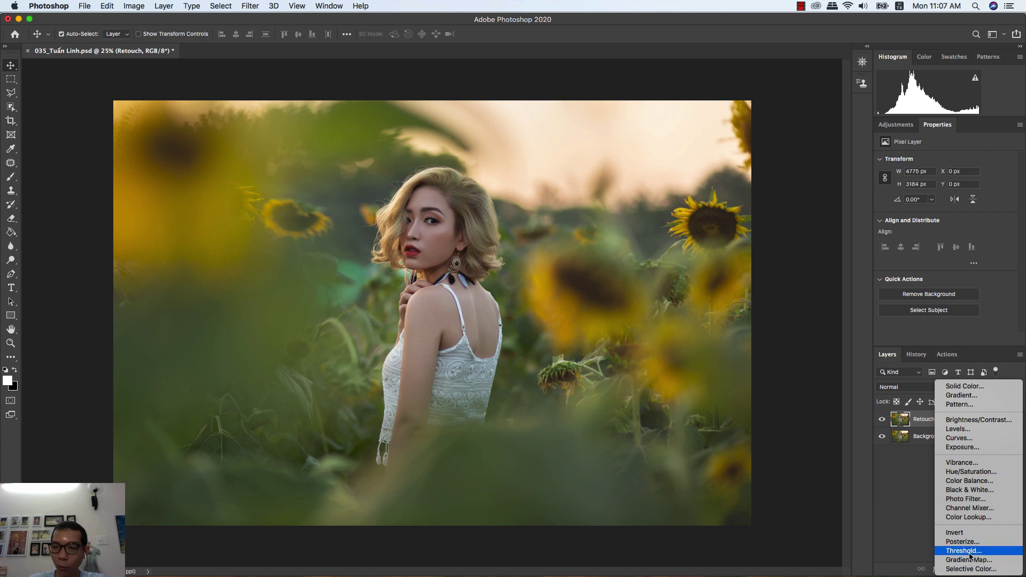
{"action": "left_click", "coordinate": [985, 421]}
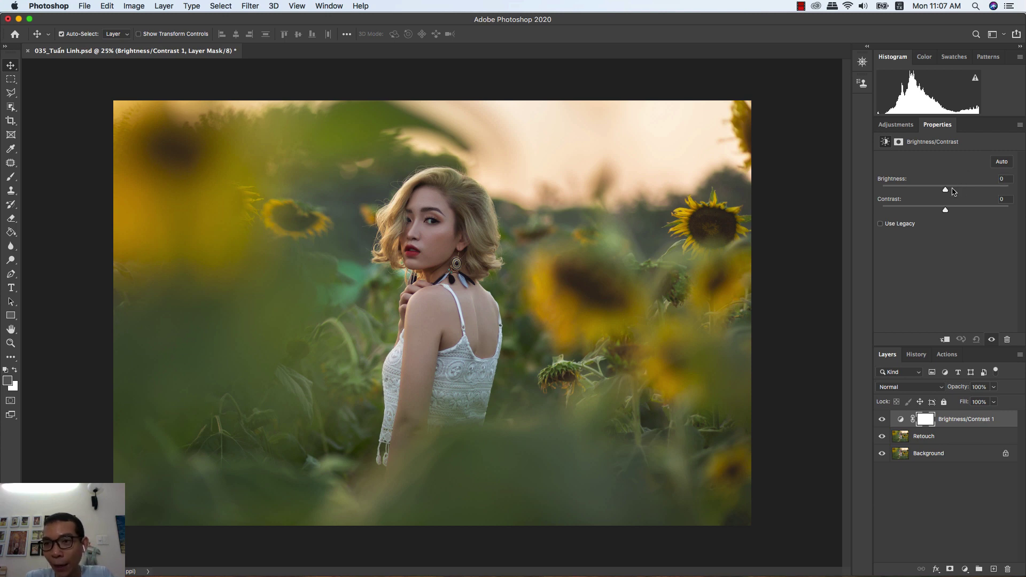
{"action": "left_click_drag", "start_coordinate": [947, 191], "coordinate": [952, 192]}
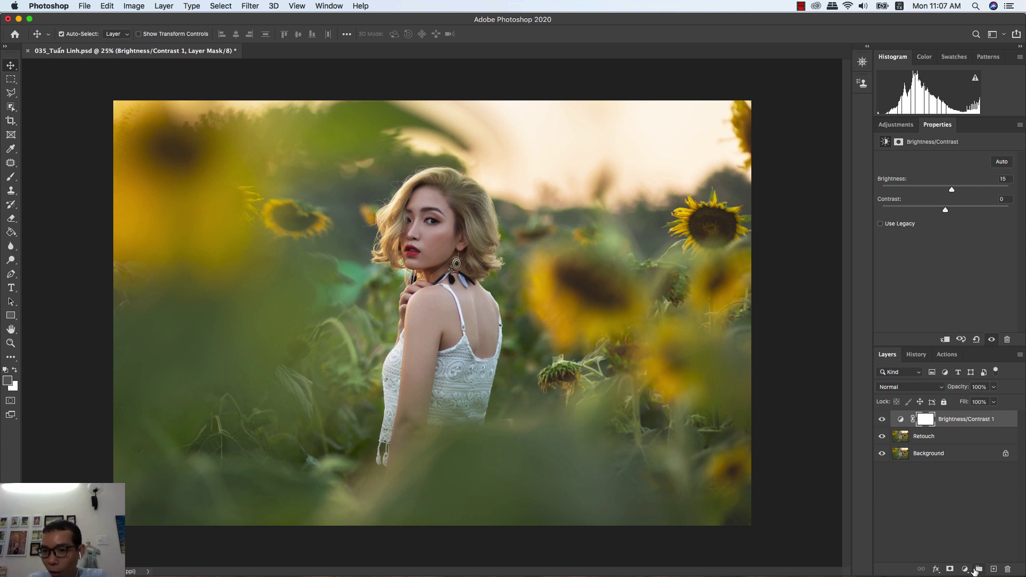
{"action": "left_click", "coordinate": [965, 569]}
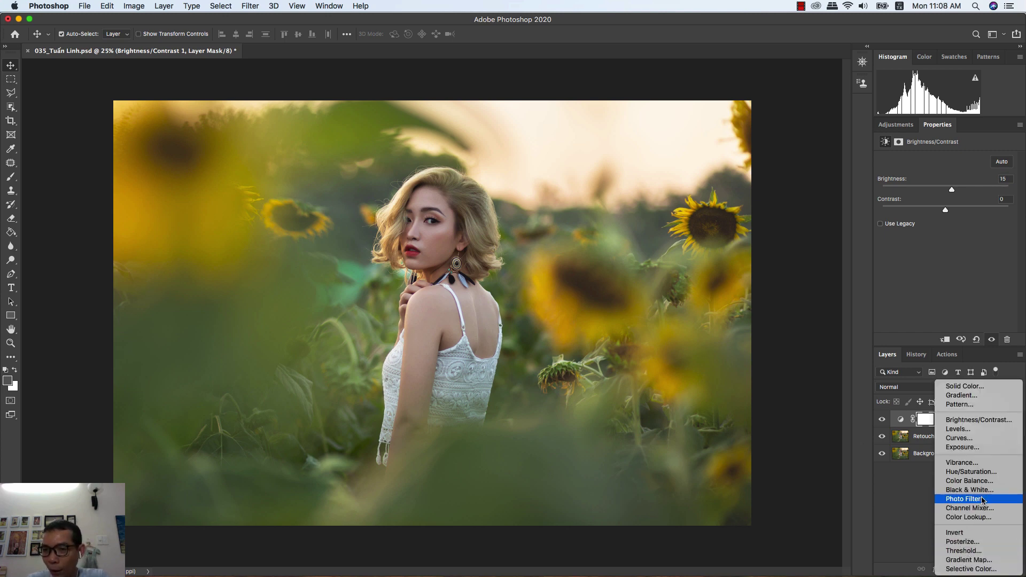
- Create a Vibrance 1 layer with Vibrance +30, leaving Saturation at 0
{"action": "left_click", "coordinate": [983, 462]}
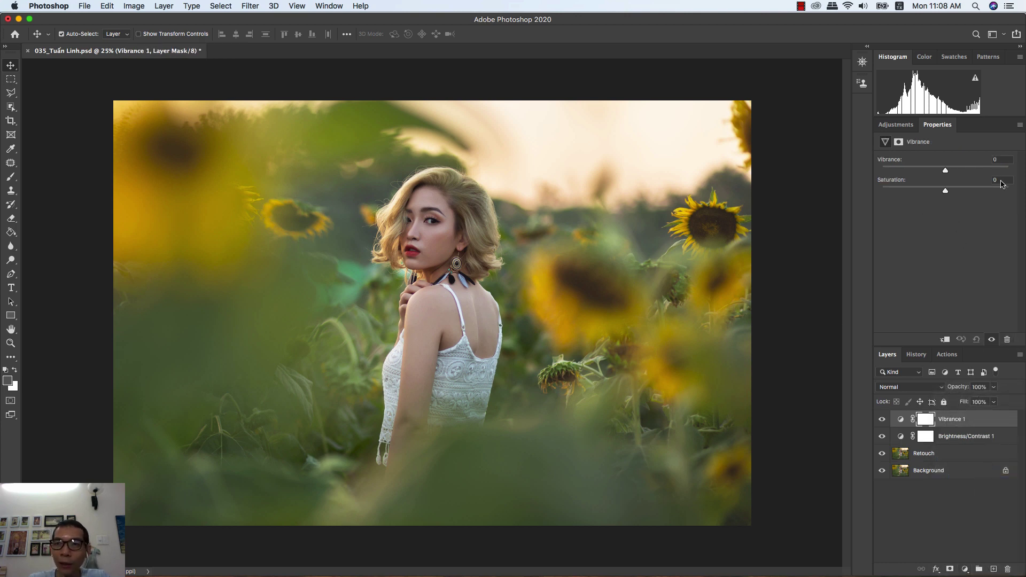
{"action": "left_click_drag", "start_coordinate": [946, 170], "coordinate": [964, 172]}
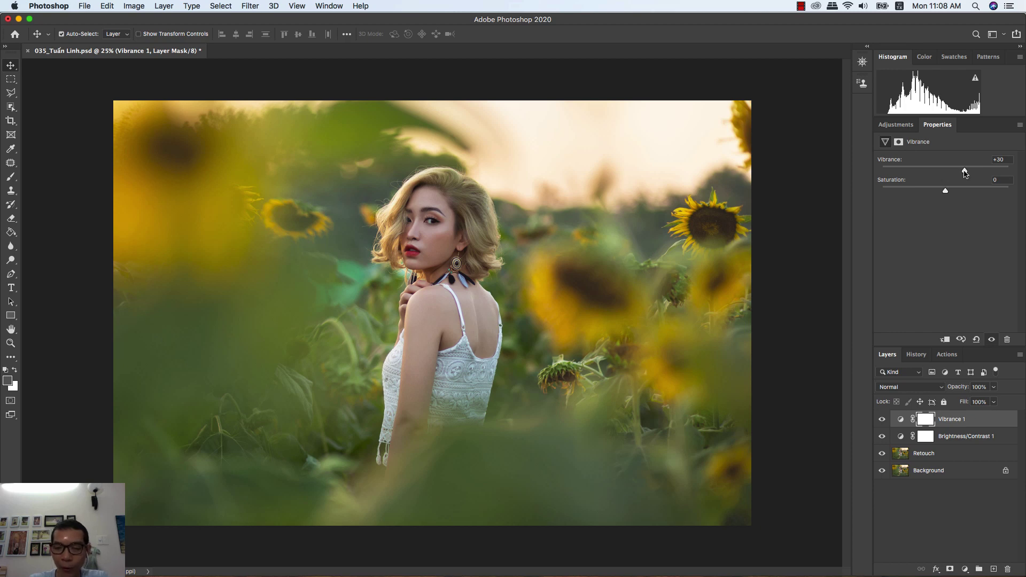
{"action": "left_click", "coordinate": [965, 569]}
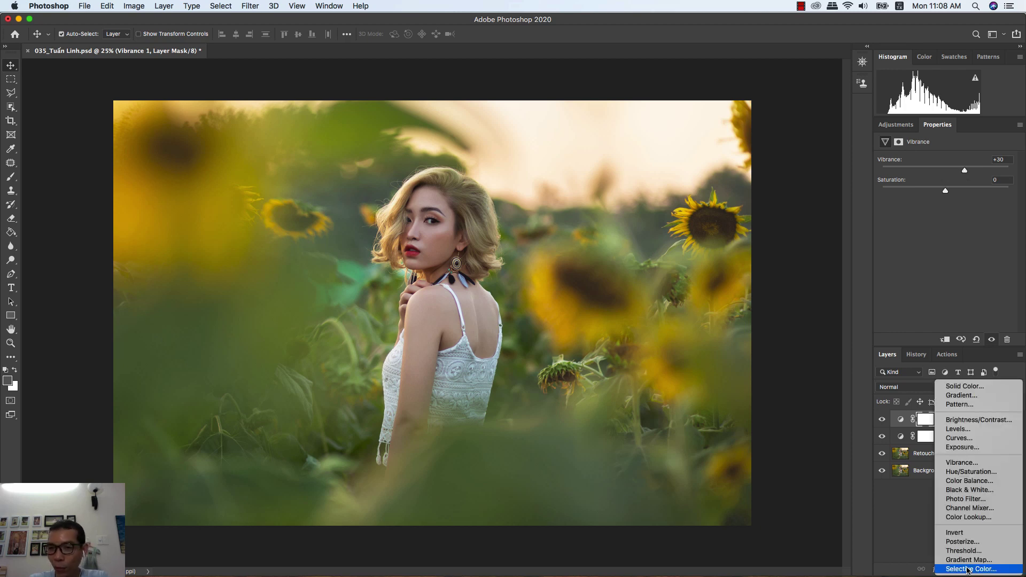
- Add a Selective Color layer and give the Yellows range +20 Cyan
{"action": "left_click", "coordinate": [993, 570]}
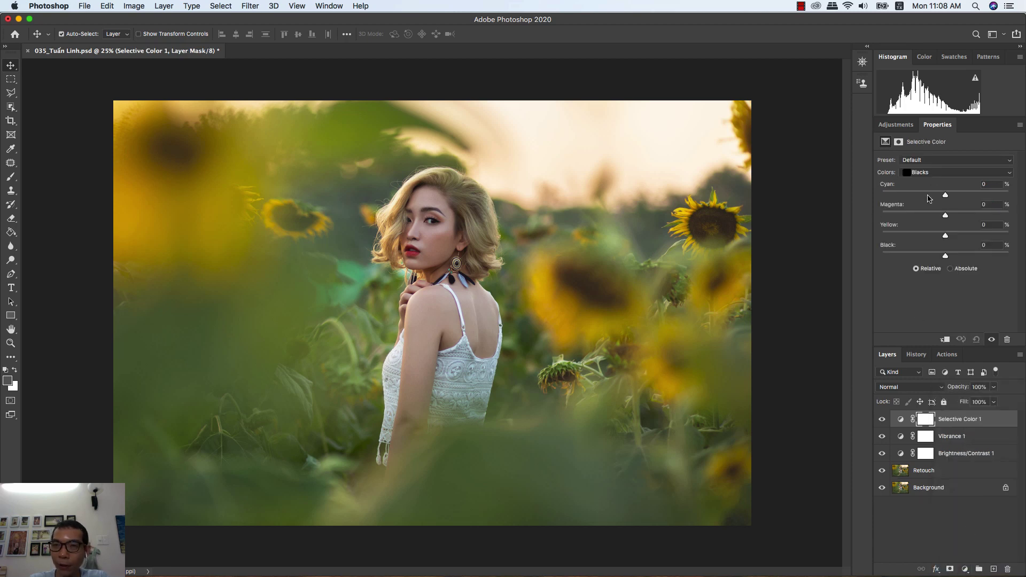
{"action": "left_click", "coordinate": [925, 173]}
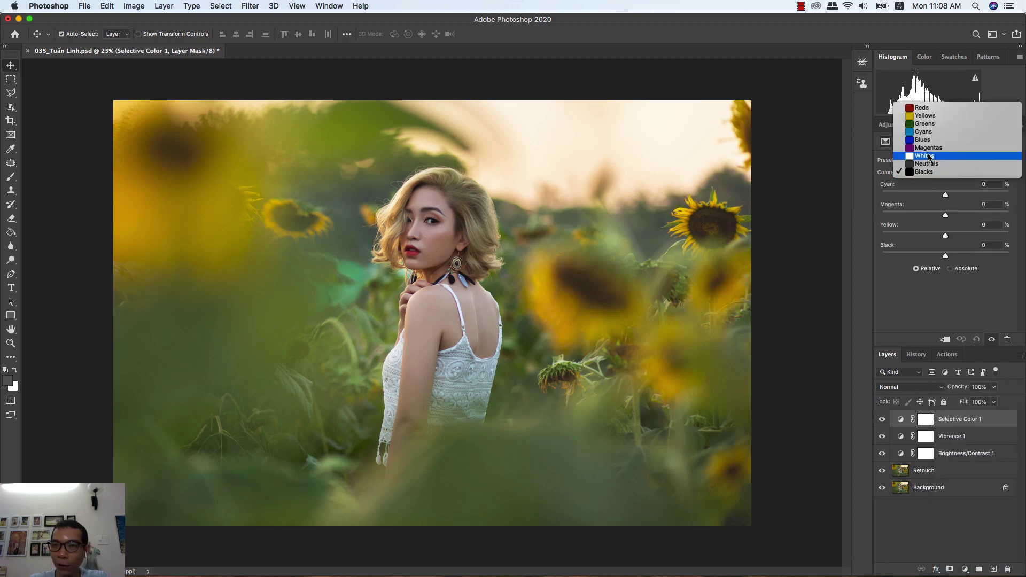
{"action": "left_click", "coordinate": [930, 117]}
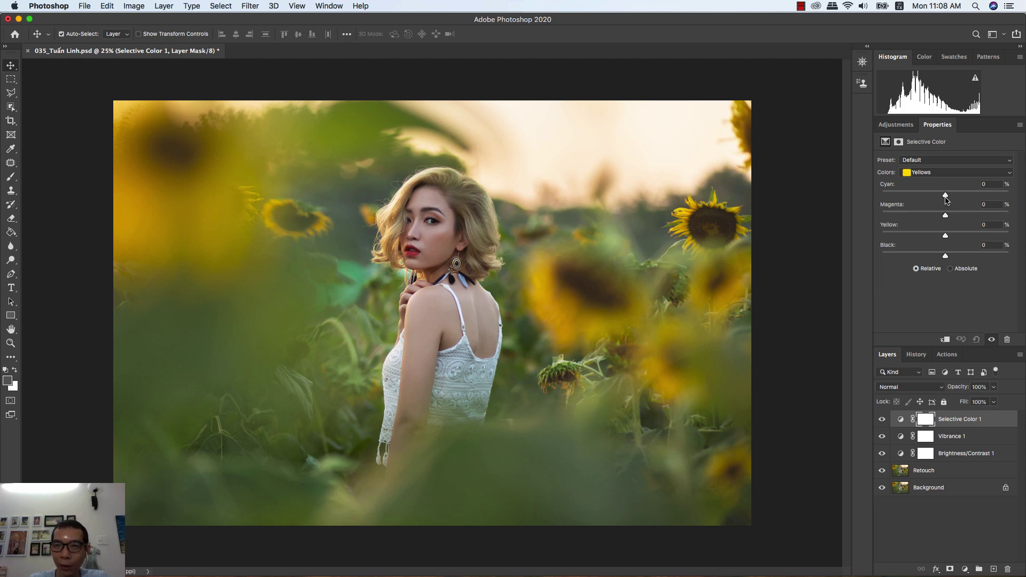
{"action": "left_click_drag", "start_coordinate": [946, 196], "coordinate": [959, 195]}
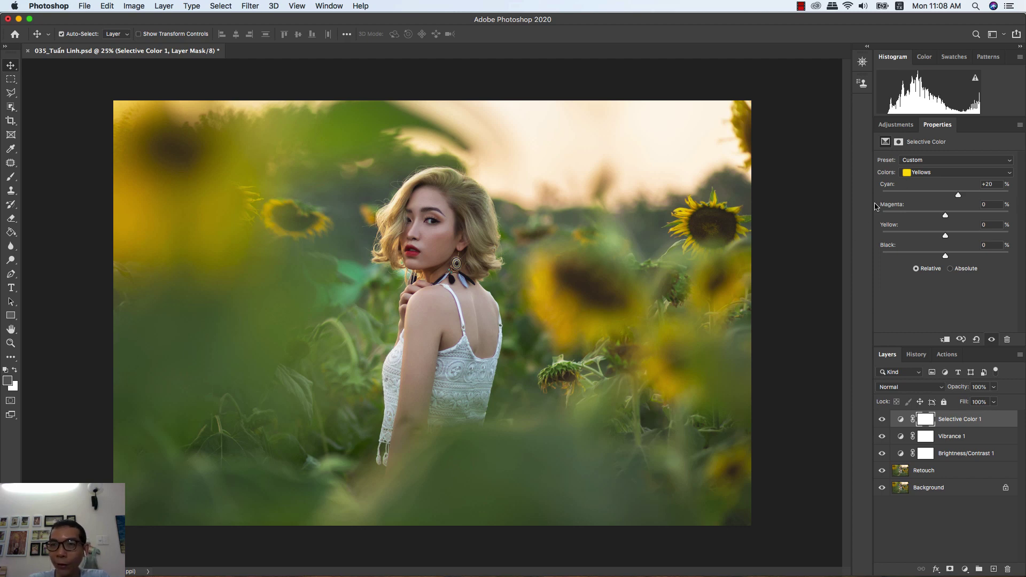
- Set the Greens range's Magenta to -15
{"action": "left_click", "coordinate": [920, 172]}
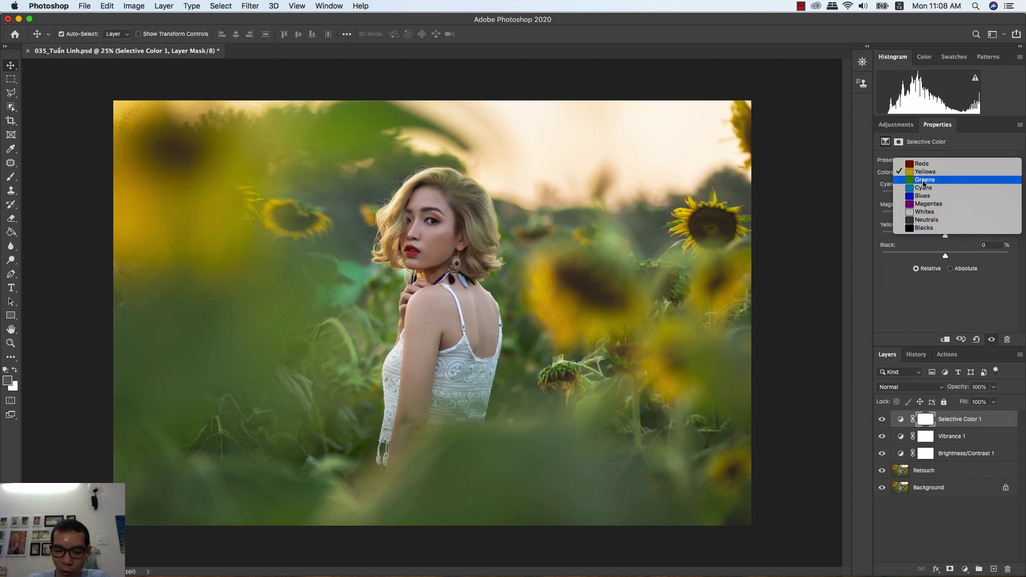
{"action": "left_click", "coordinate": [924, 181]}
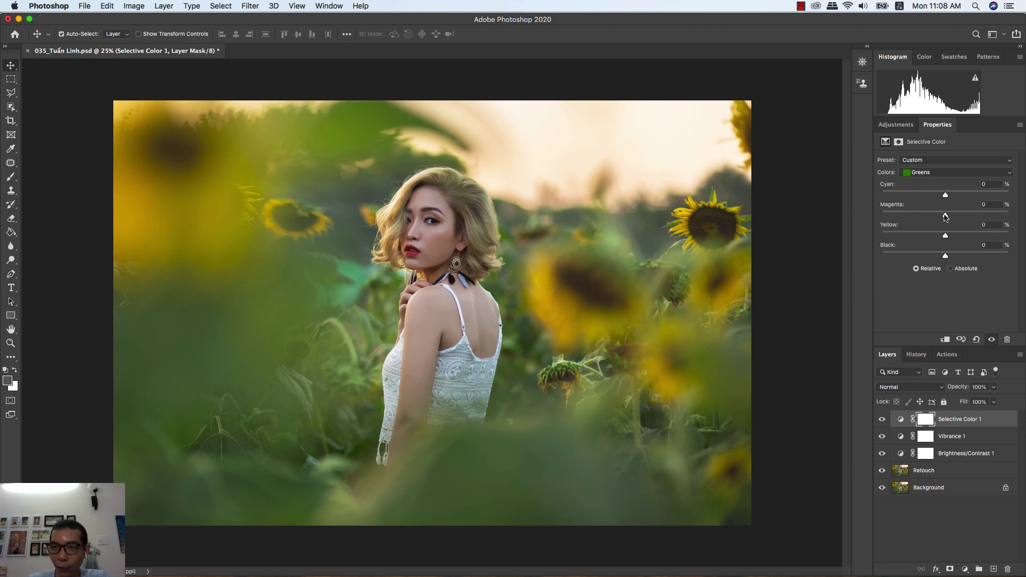
{"action": "left_click_drag", "start_coordinate": [945, 216], "coordinate": [936, 216]}
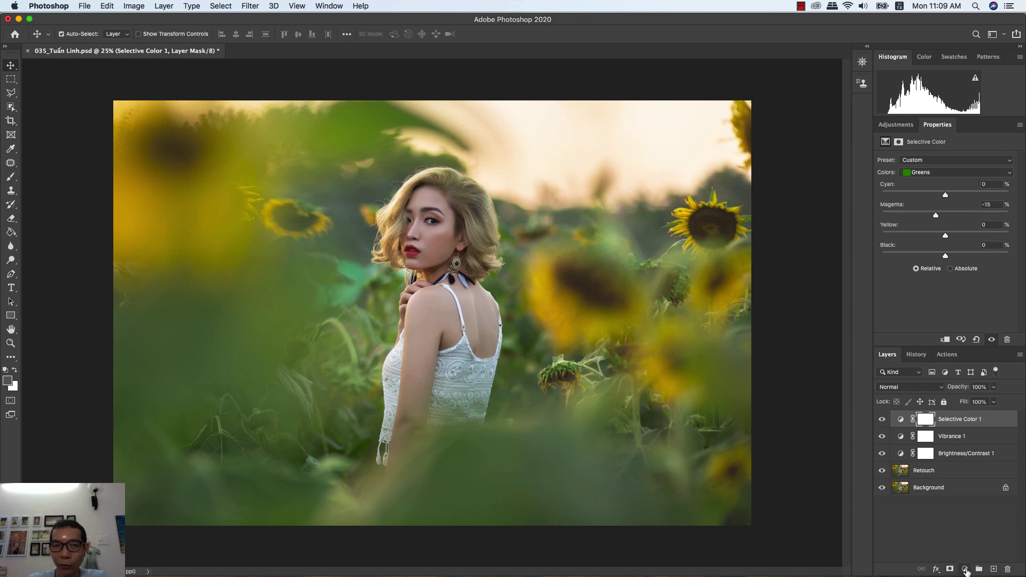
{"action": "left_click", "coordinate": [965, 569]}
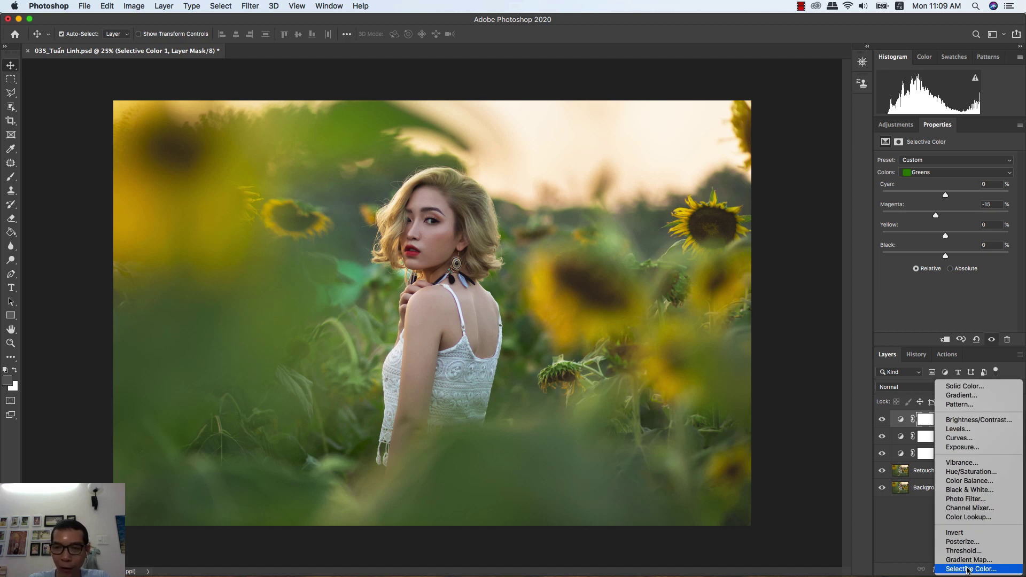
- Add a Levels 1 layer with output black at 5 and toggle it to compare before/after
{"action": "left_click", "coordinate": [969, 430]}
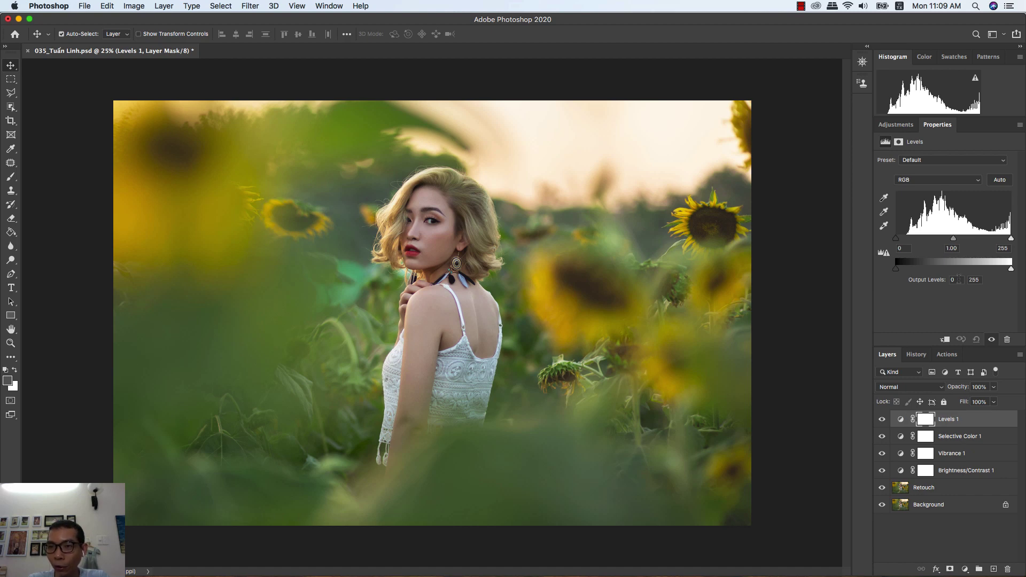
{"action": "type", "text": "5"}
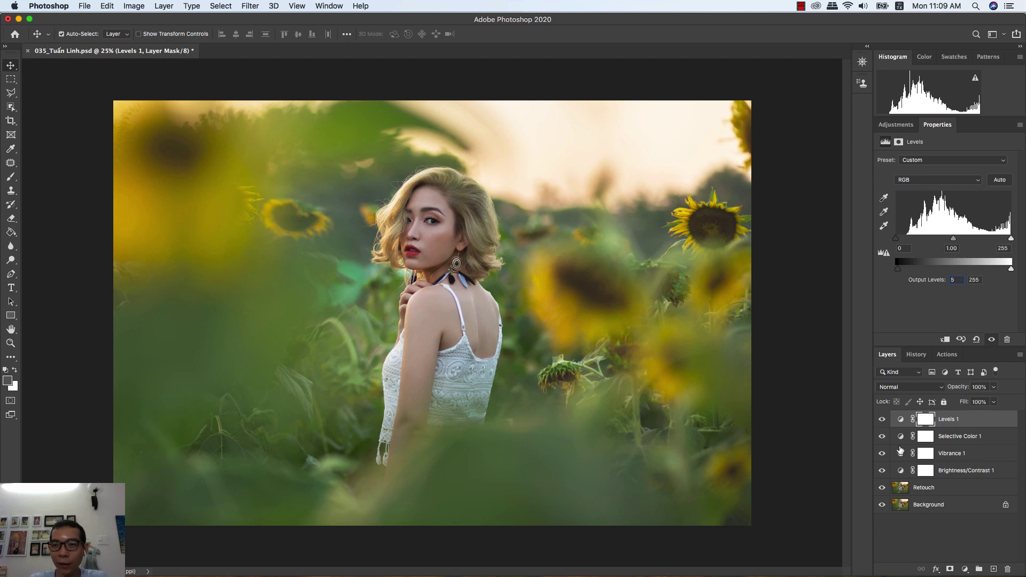
{"action": "left_click", "coordinate": [991, 340]}
{"action": "left_click", "coordinate": [992, 340]}
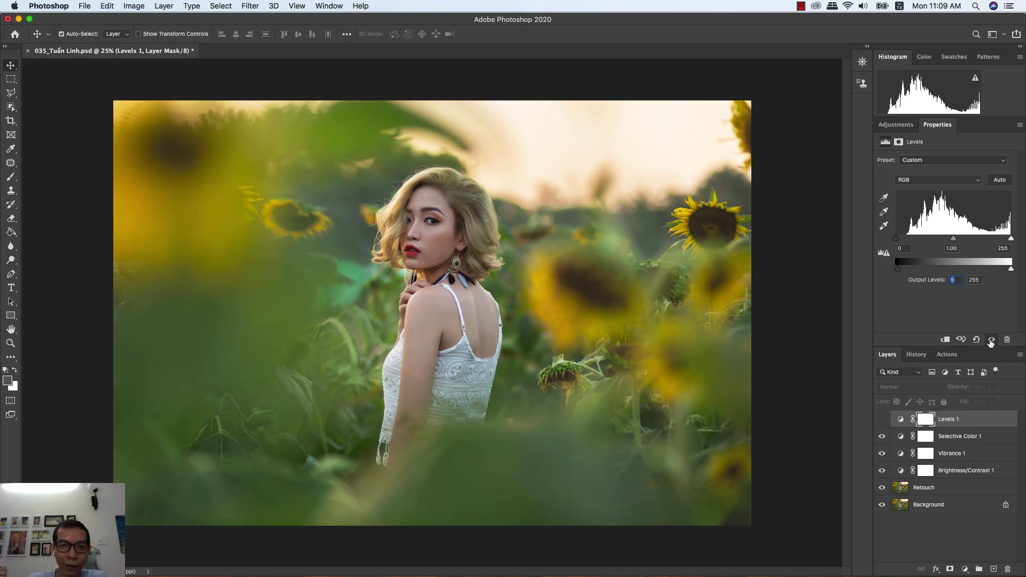
{"action": "left_click", "coordinate": [991, 340]}
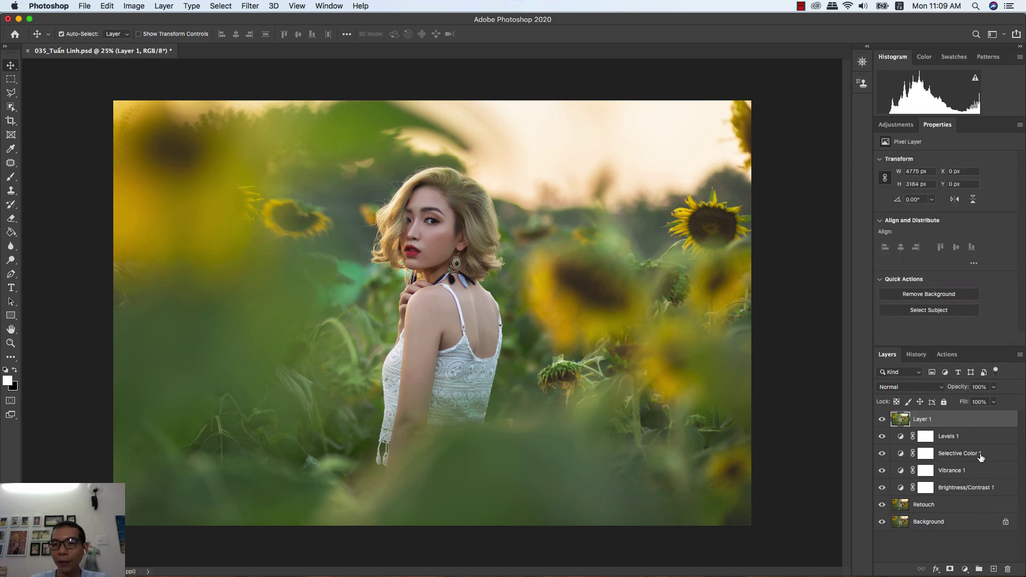
- Rename Layer 1 to 'CR' and apply the Camera Raw Filter to it
{"action": "double_click", "coordinate": [921, 419]}
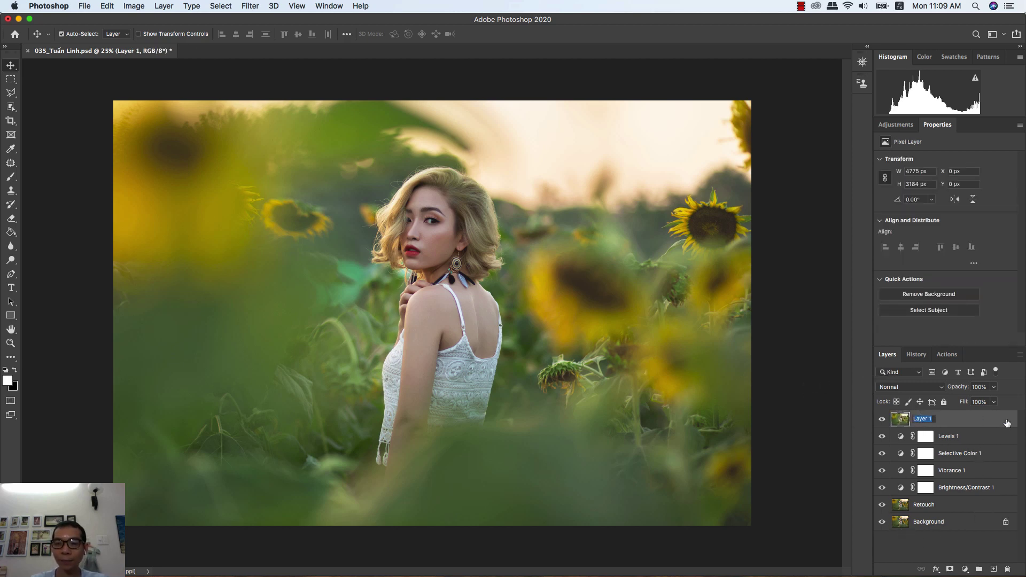
{"action": "type", "text": "CR"}
{"action": "key", "text": "Return"}
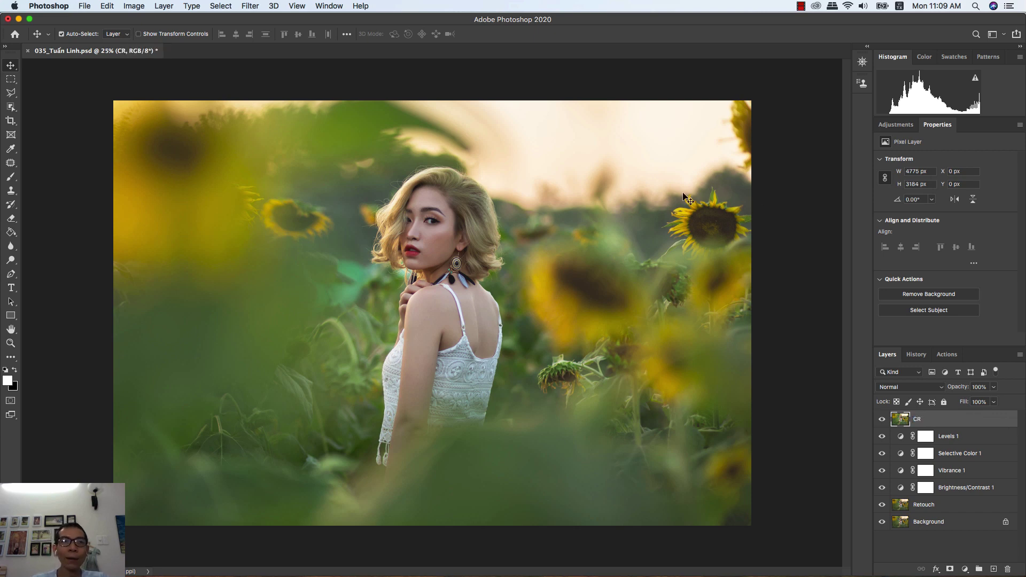
{"action": "left_click", "coordinate": [250, 6]}
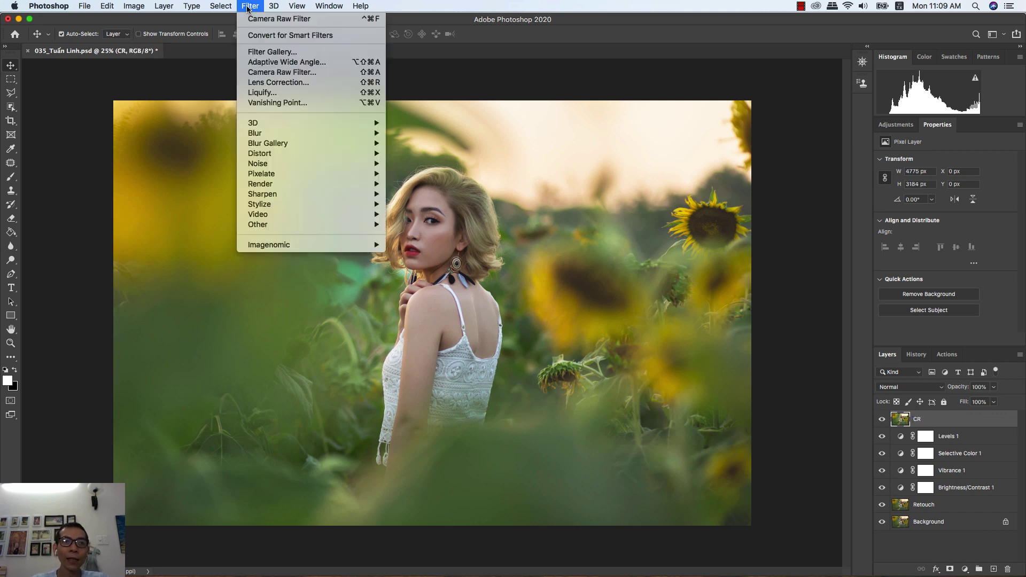
{"action": "left_click", "coordinate": [305, 72]}
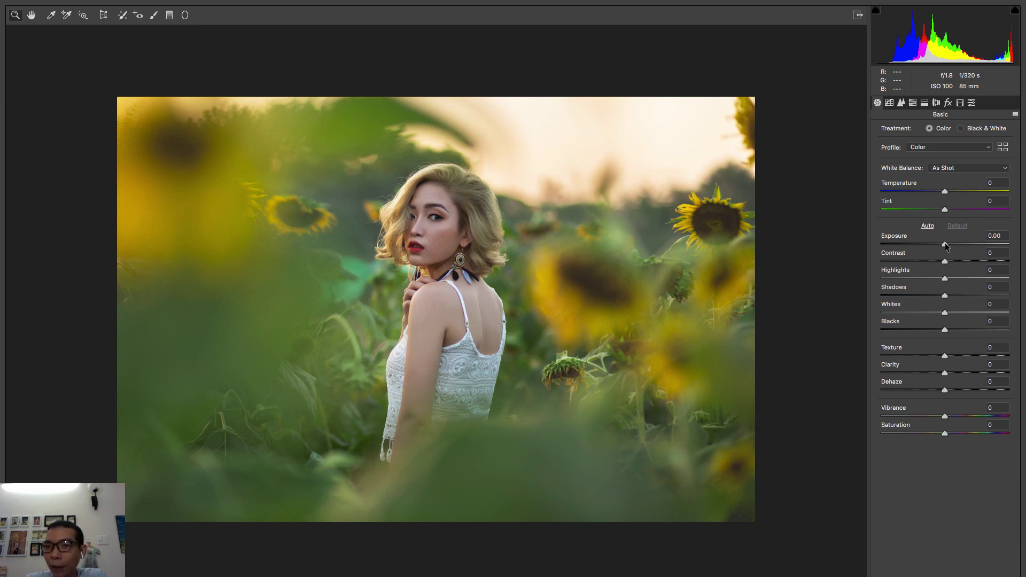
- Set Exposure +0.40, Highlights -10, Whites -21 and Shadows +11 in Camera Raw Basic
{"action": "left_click_drag", "start_coordinate": [946, 245], "coordinate": [952, 245]}
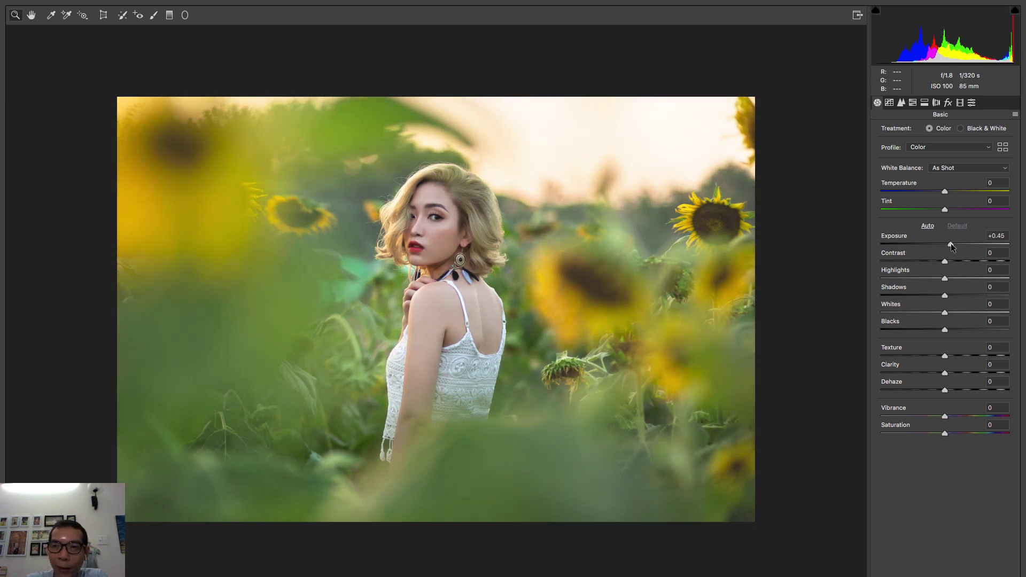
{"action": "left_click_drag", "start_coordinate": [950, 243], "coordinate": [950, 242]}
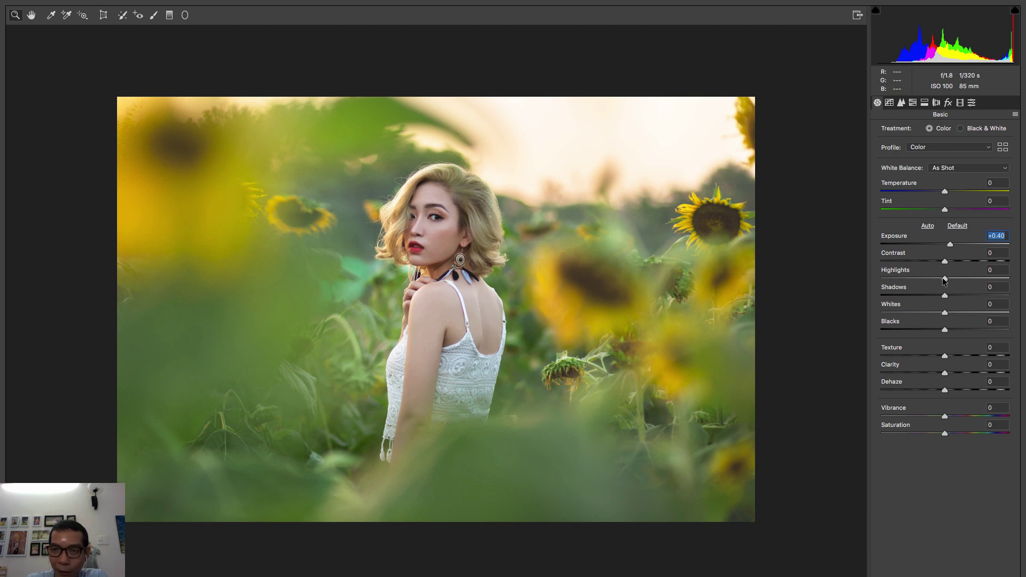
{"action": "left_click_drag", "start_coordinate": [945, 278], "coordinate": [939, 278]}
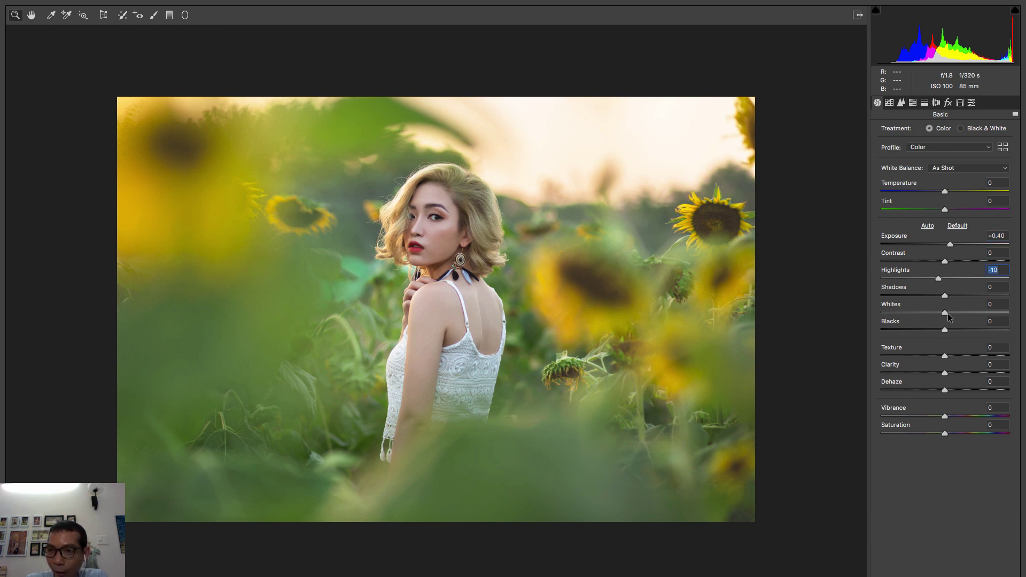
{"action": "left_click_drag", "start_coordinate": [944, 312], "coordinate": [928, 313]}
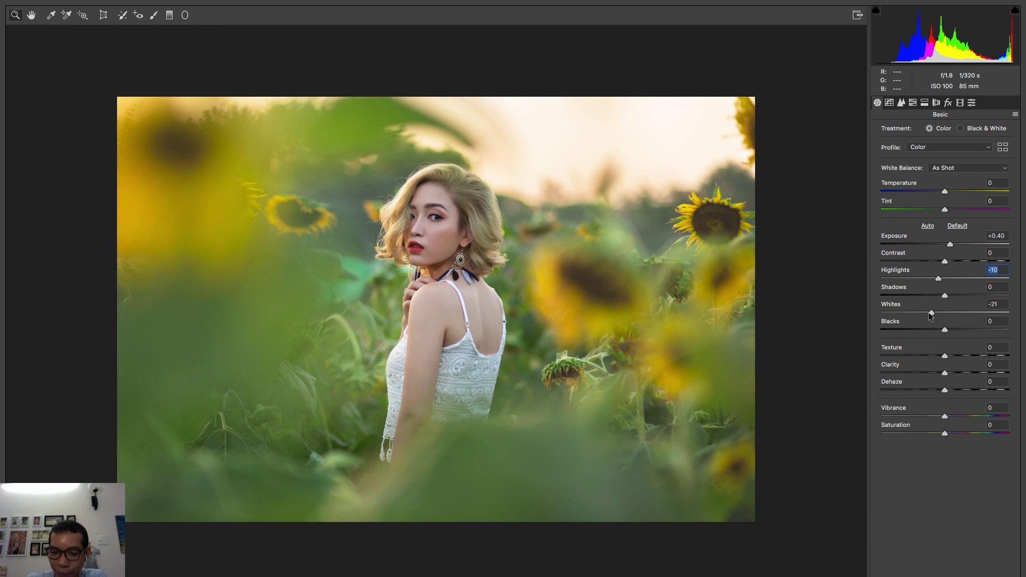
{"action": "left_click", "coordinate": [930, 313]}
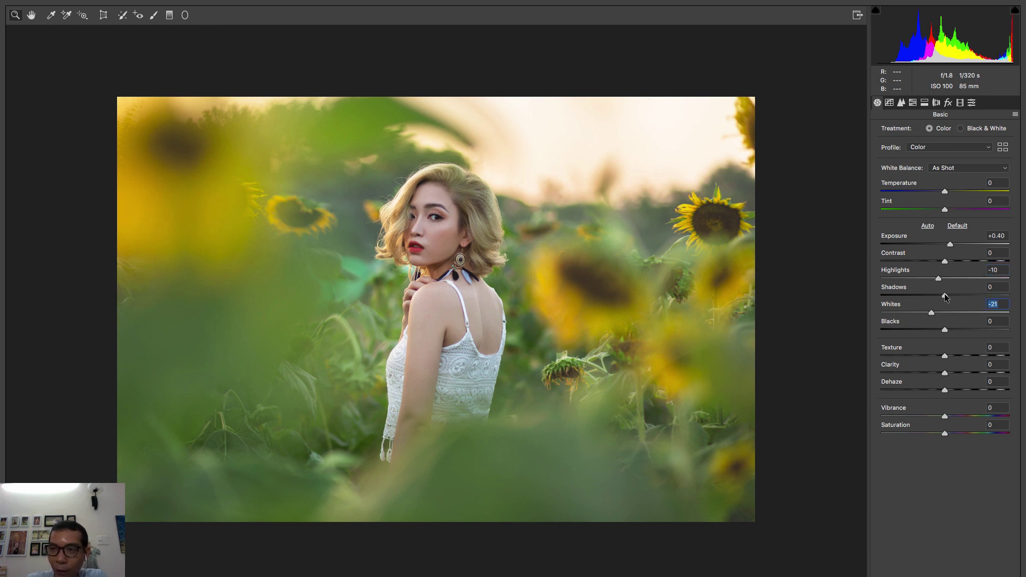
{"action": "left_click_drag", "start_coordinate": [948, 295], "coordinate": [951, 295]}
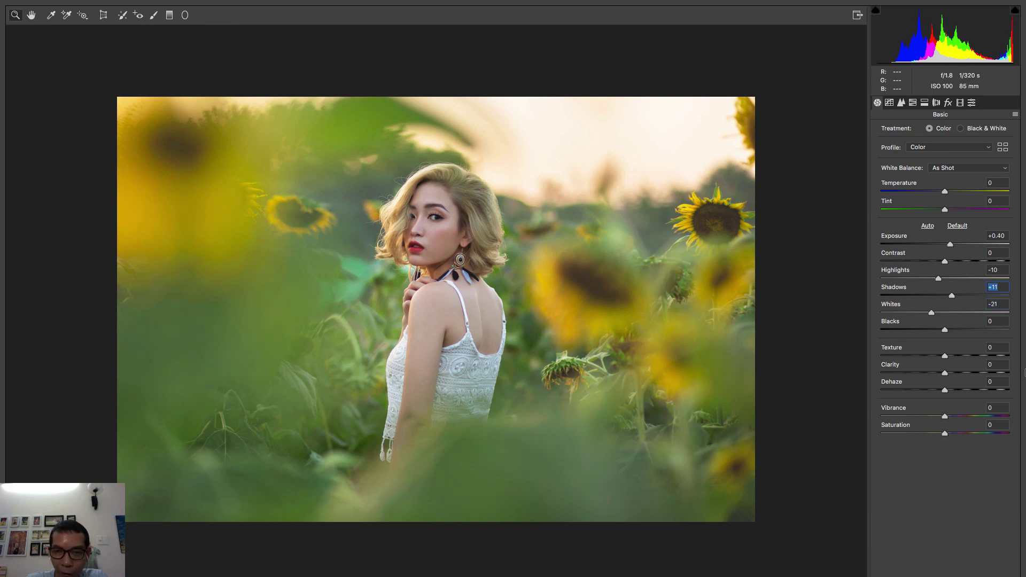
- Set Clarity to +5 and both Vibrance and Saturation to +20
{"action": "left_click", "coordinate": [959, 365]}
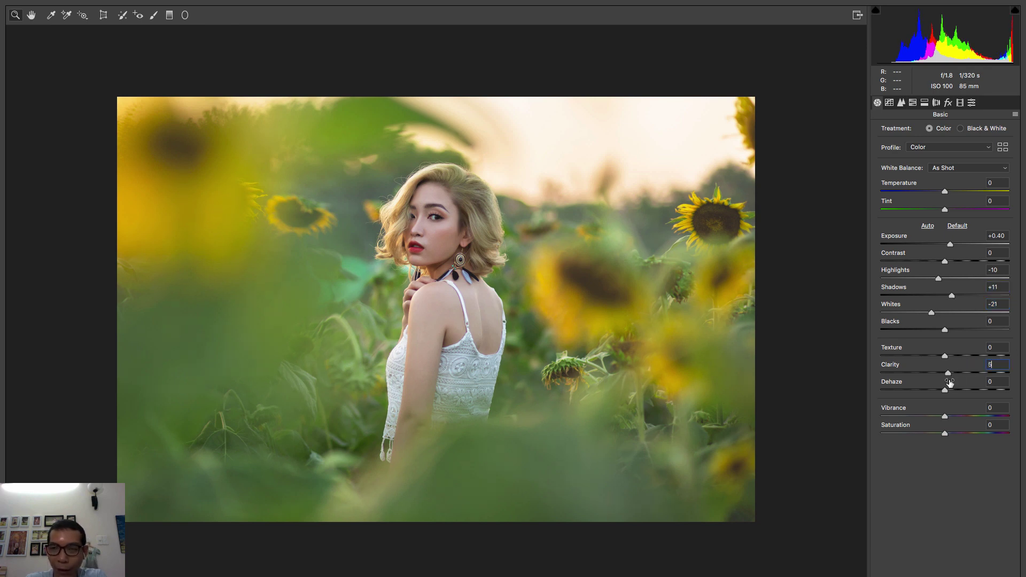
{"action": "type", "text": "5"}
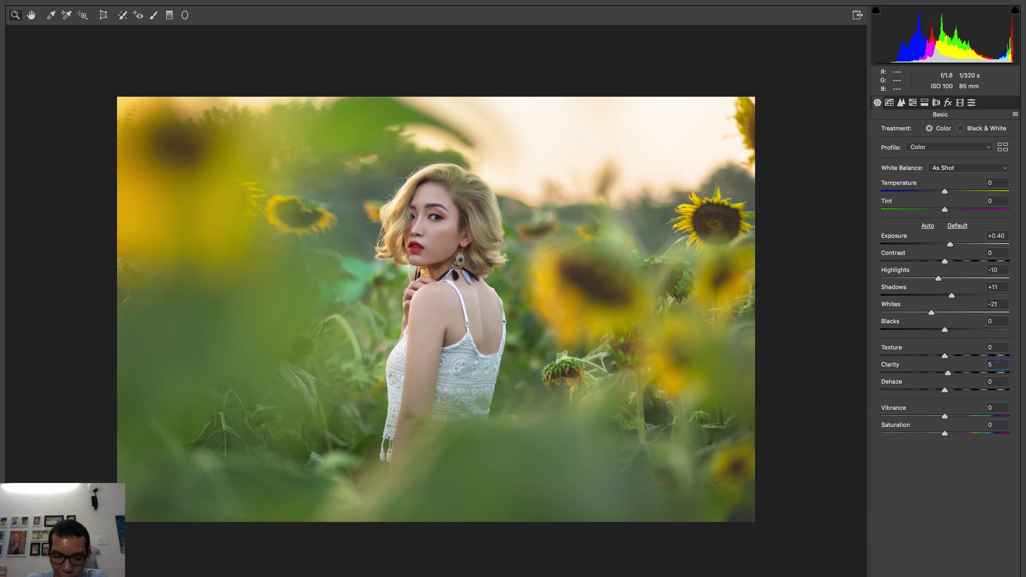
{"action": "left_click", "coordinate": [946, 418]}
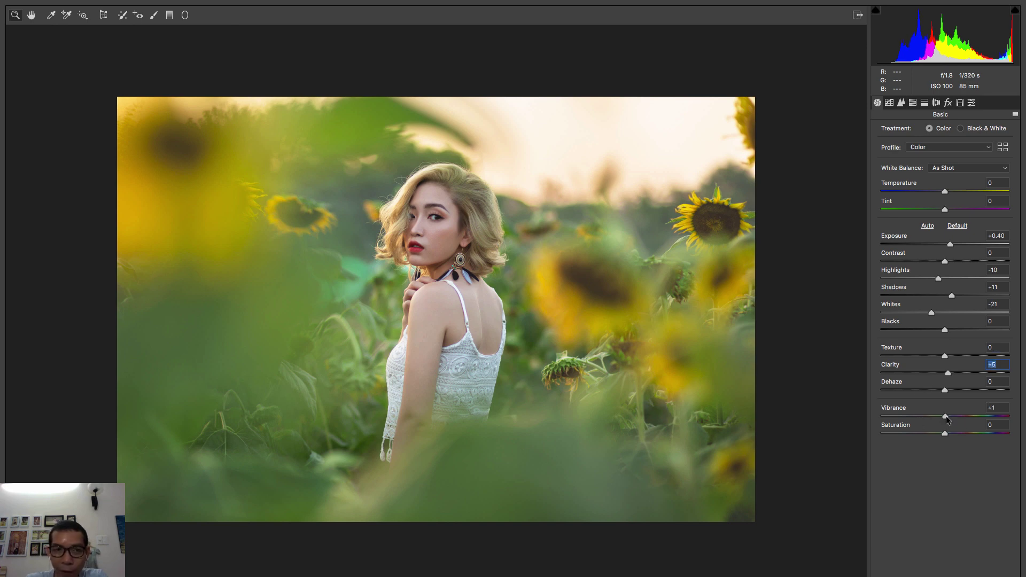
{"action": "left_click_drag", "start_coordinate": [946, 418], "coordinate": [957, 419]}
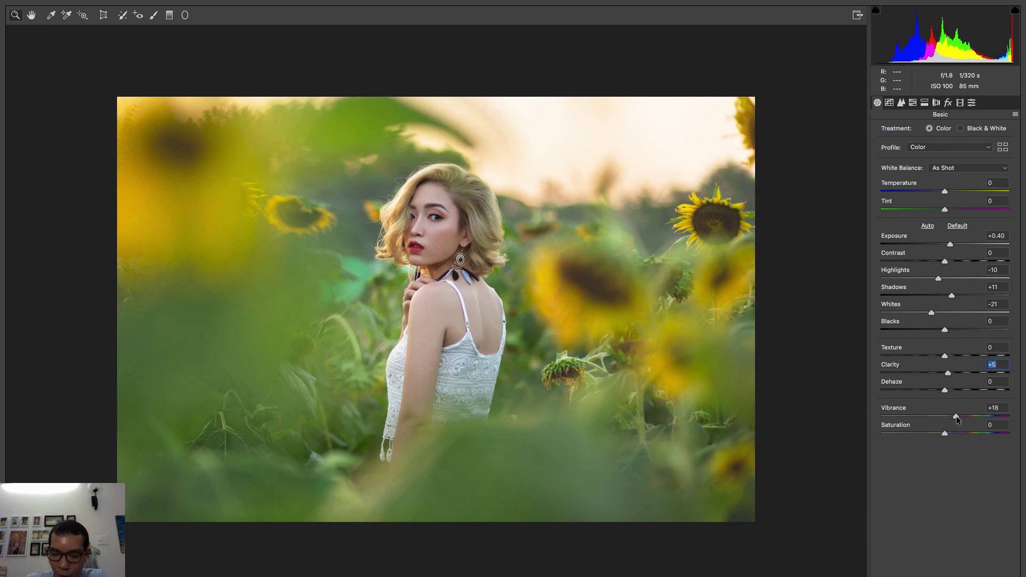
{"action": "left_click_drag", "start_coordinate": [956, 416], "coordinate": [953, 434]}
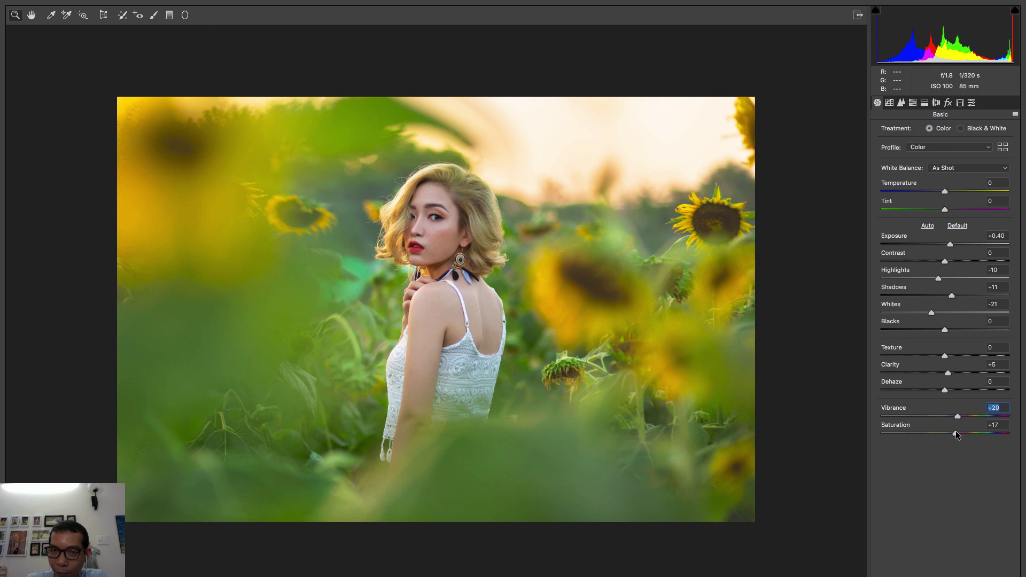
{"action": "left_click_drag", "start_coordinate": [956, 431], "coordinate": [958, 430]}
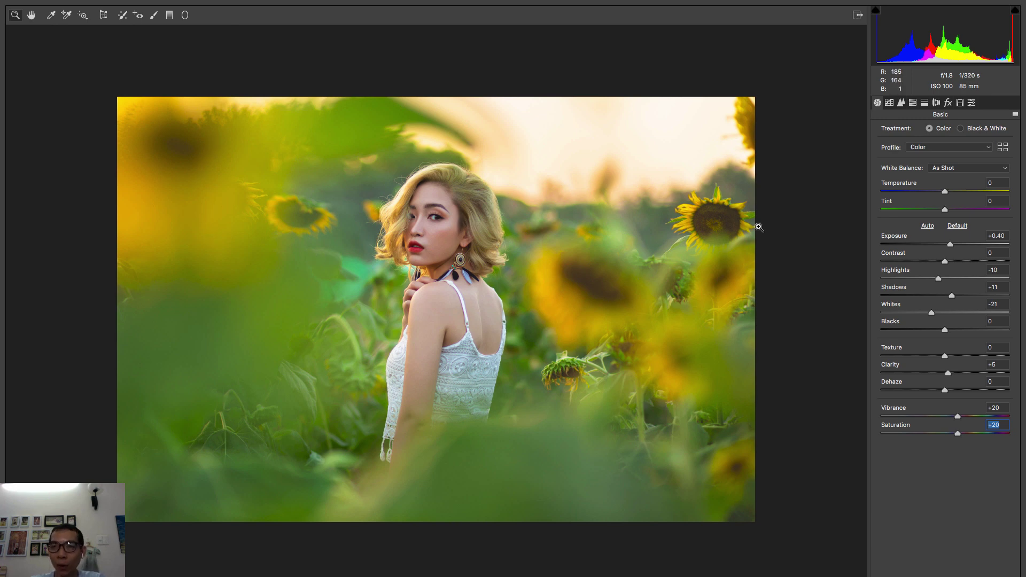
{"action": "left_click", "coordinate": [889, 103]}
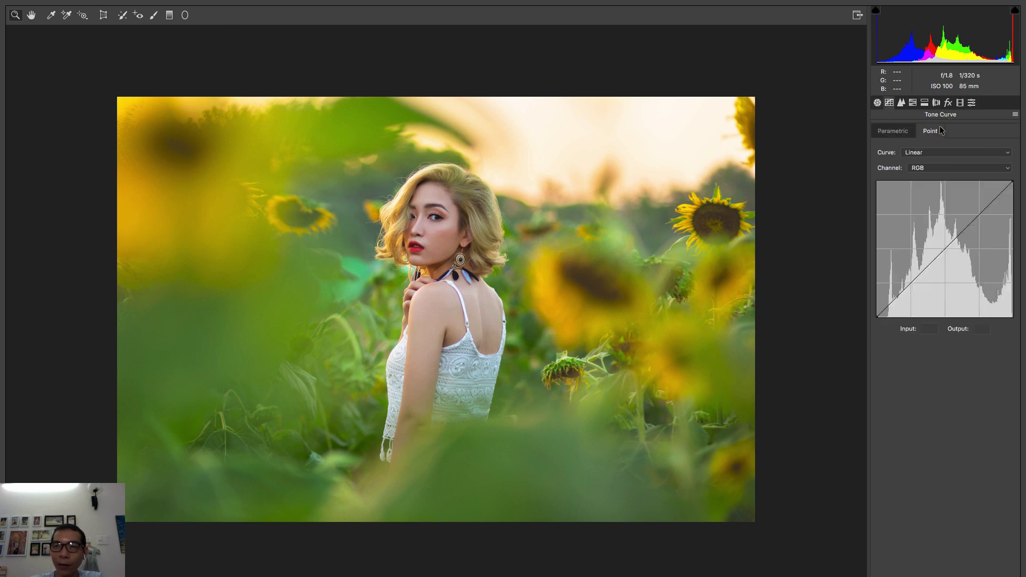
- Shape a gentle S point curve at 128/129, 189/192 and 64/60, checking before/after
{"action": "left_click", "coordinate": [903, 133]}
{"action": "left_click", "coordinate": [928, 135]}
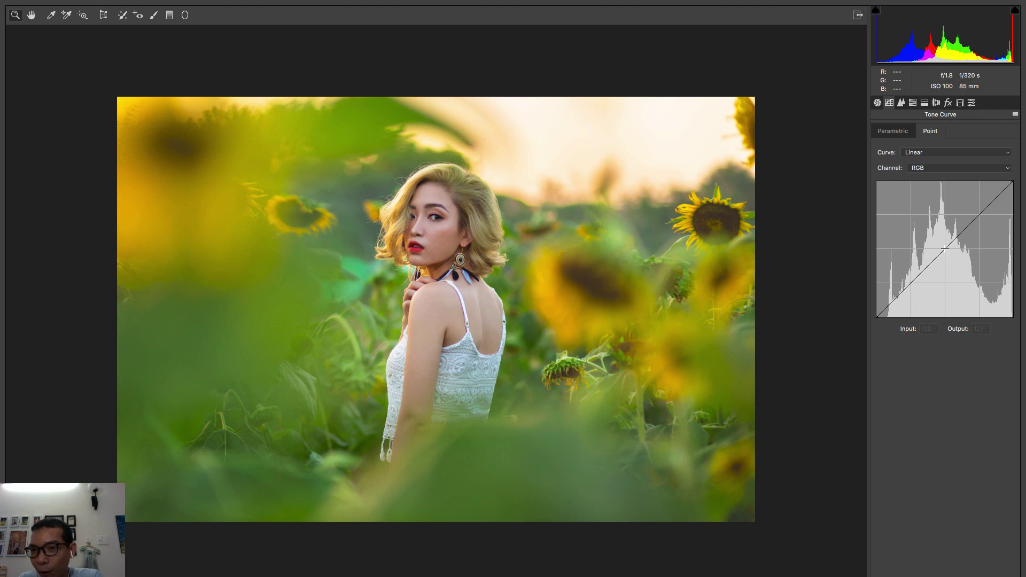
{"action": "left_click", "coordinate": [945, 249]}
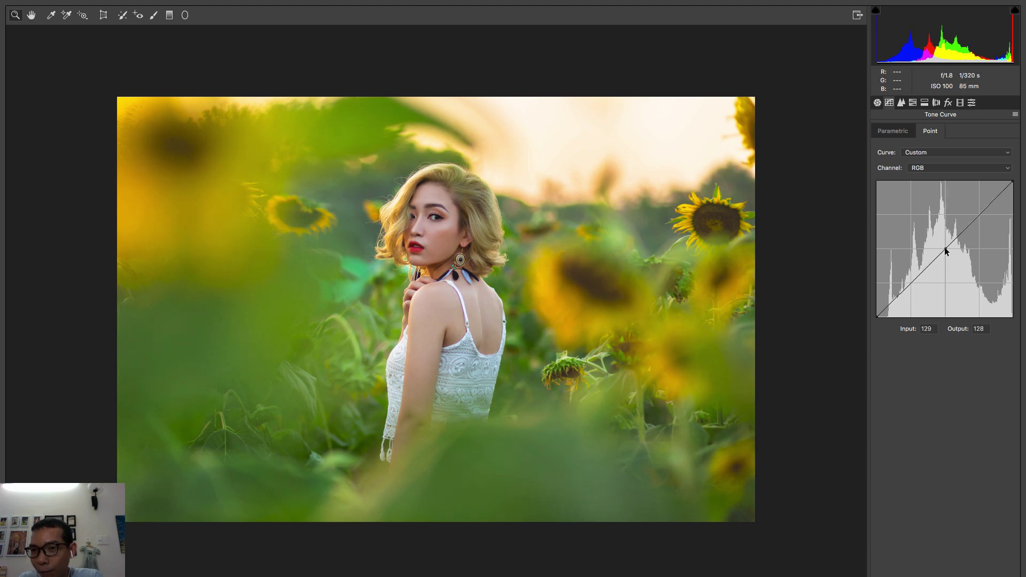
{"action": "left_click_drag", "start_coordinate": [945, 250], "coordinate": [945, 249]}
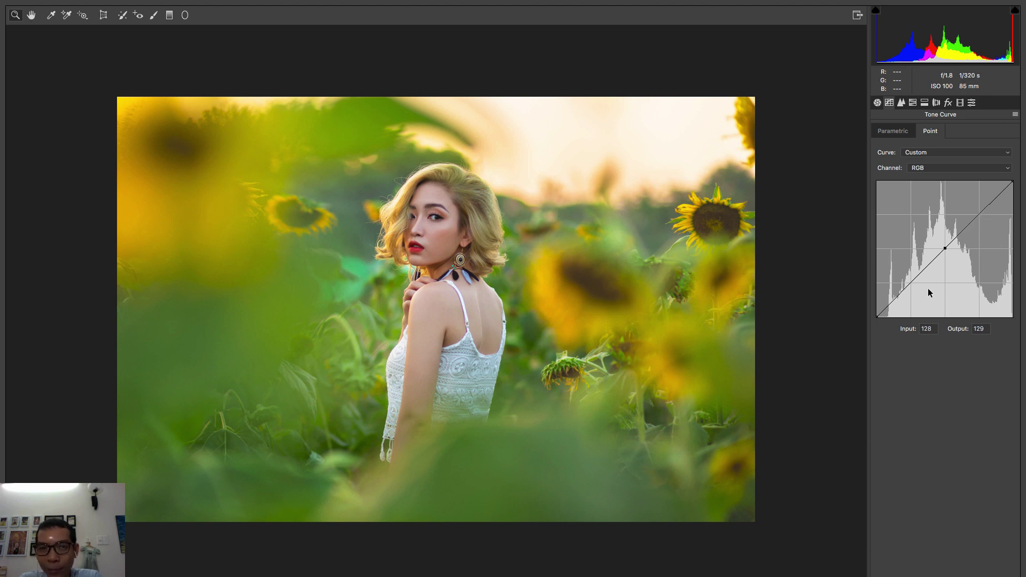
{"action": "left_click", "coordinate": [977, 214]}
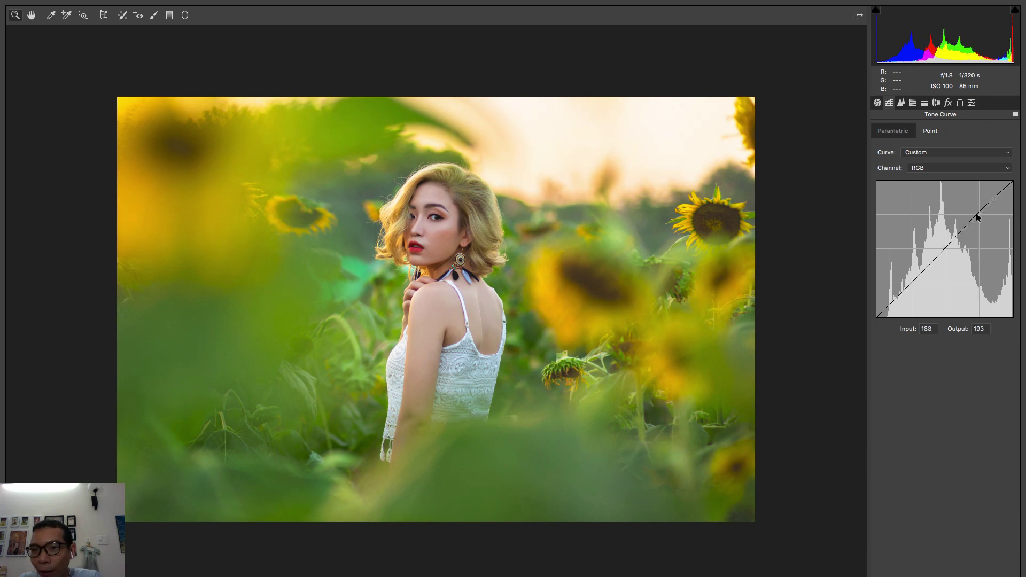
{"action": "left_click_drag", "start_coordinate": [976, 215], "coordinate": [977, 214]}
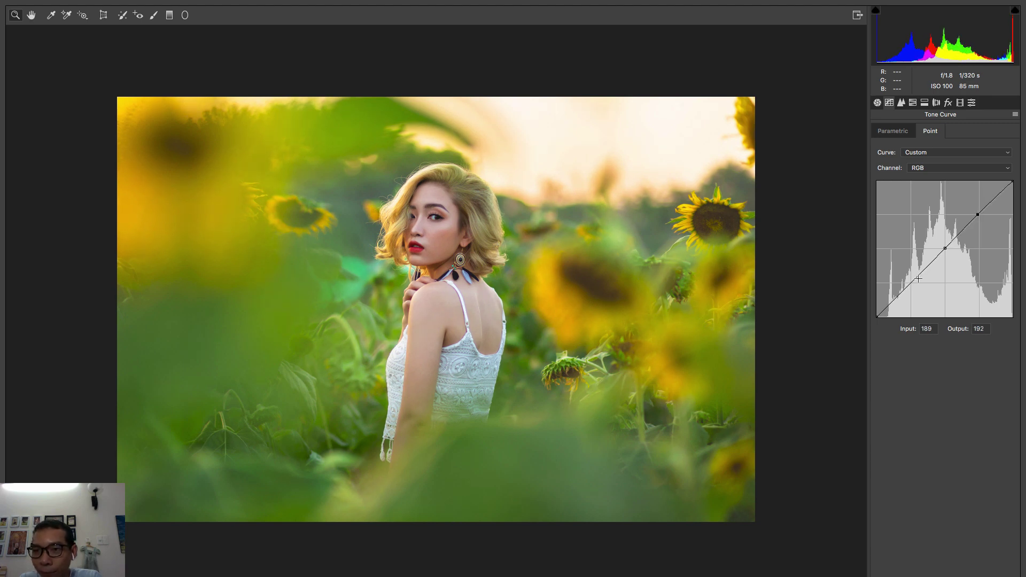
{"action": "left_click_drag", "start_coordinate": [910, 284], "coordinate": [911, 287]}
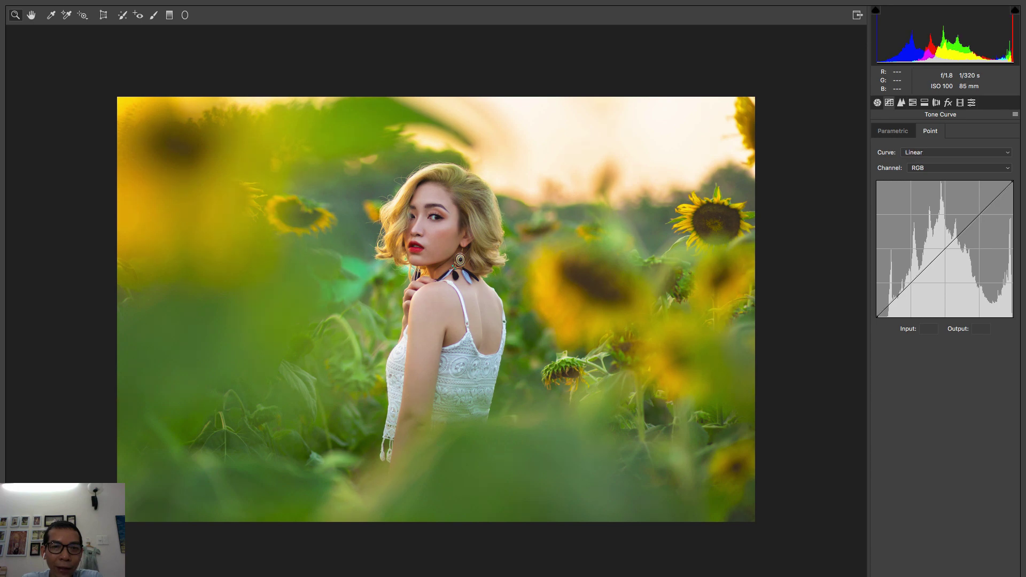
{"action": "key", "text": "ctrl+z"}
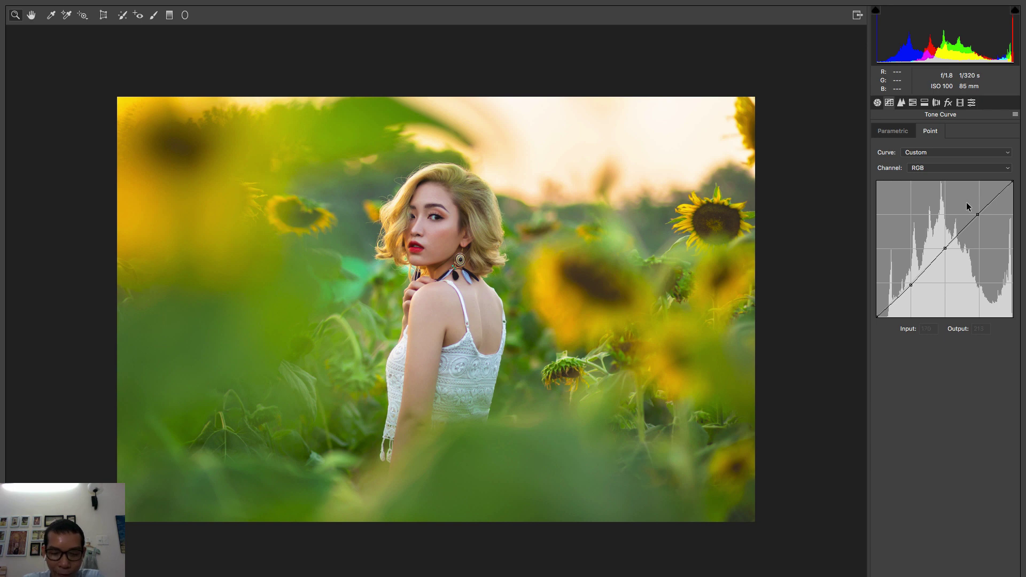
{"action": "left_click", "coordinate": [901, 103]}
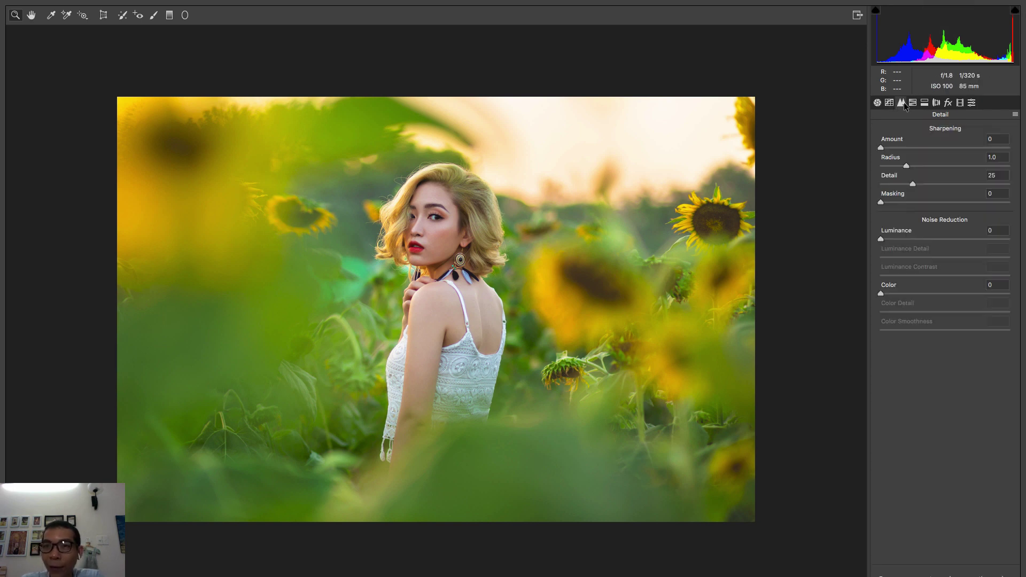
- Zoom to the face at 100%, set Sharpening Amount to 10, then fit the photo
{"action": "double_click", "coordinate": [15, 15]}
{"action": "left_click", "coordinate": [31, 15]}
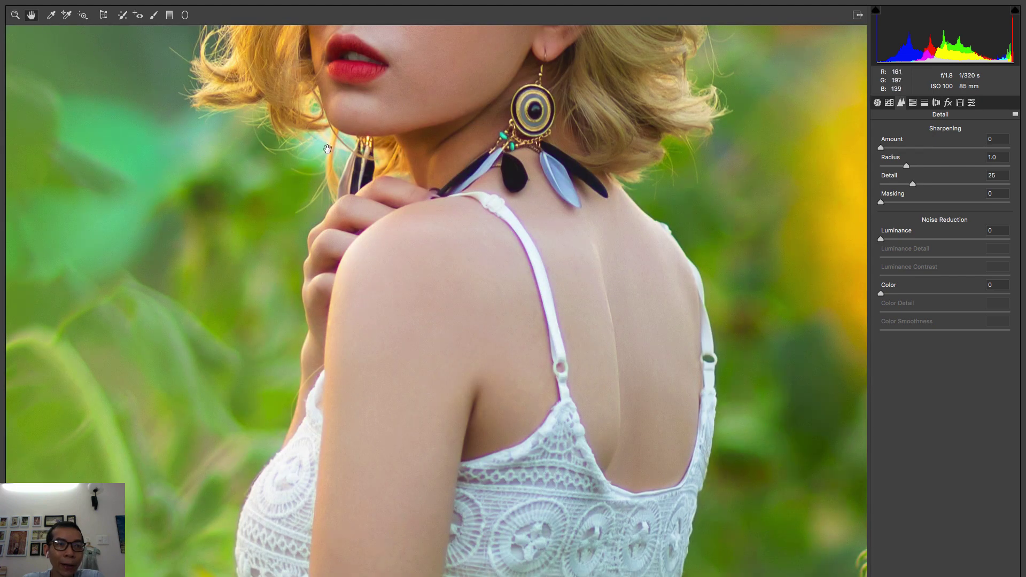
{"action": "left_click_drag", "start_coordinate": [538, 194], "coordinate": [568, 457]}
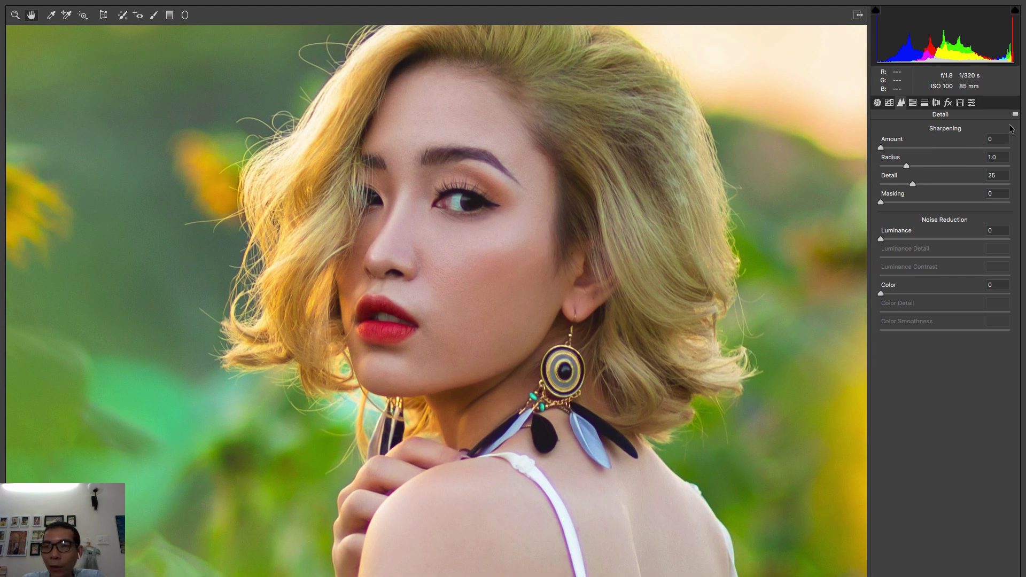
{"action": "left_click", "coordinate": [994, 139]}
{"action": "type", "text": "10"}
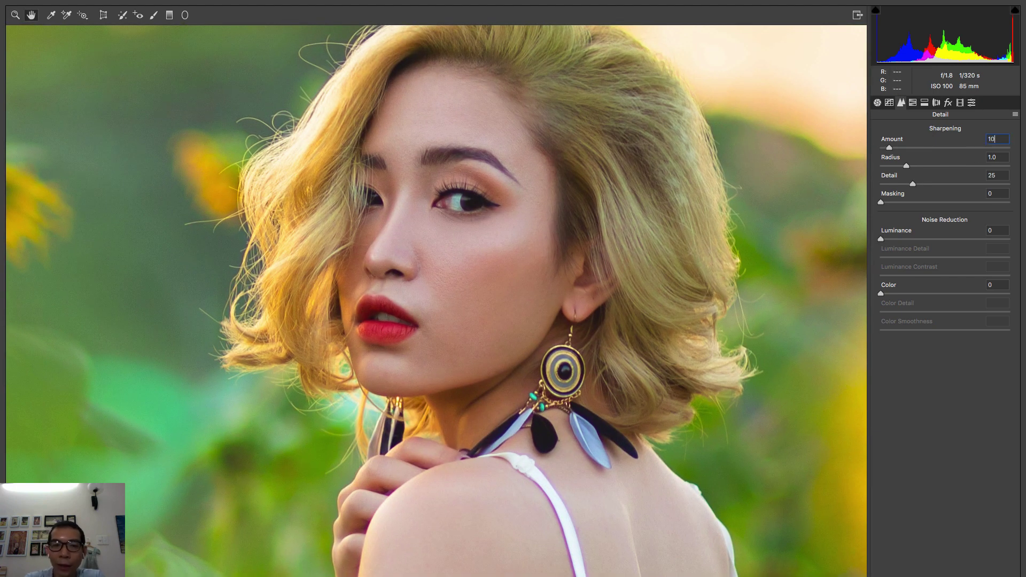
{"action": "key", "text": "Tab"}
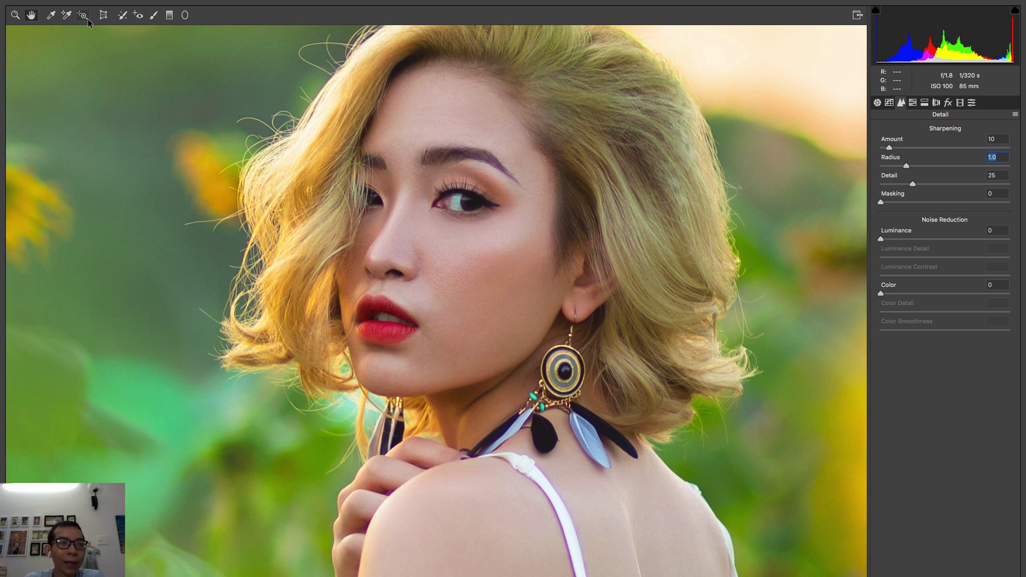
{"action": "double_click", "coordinate": [32, 15]}
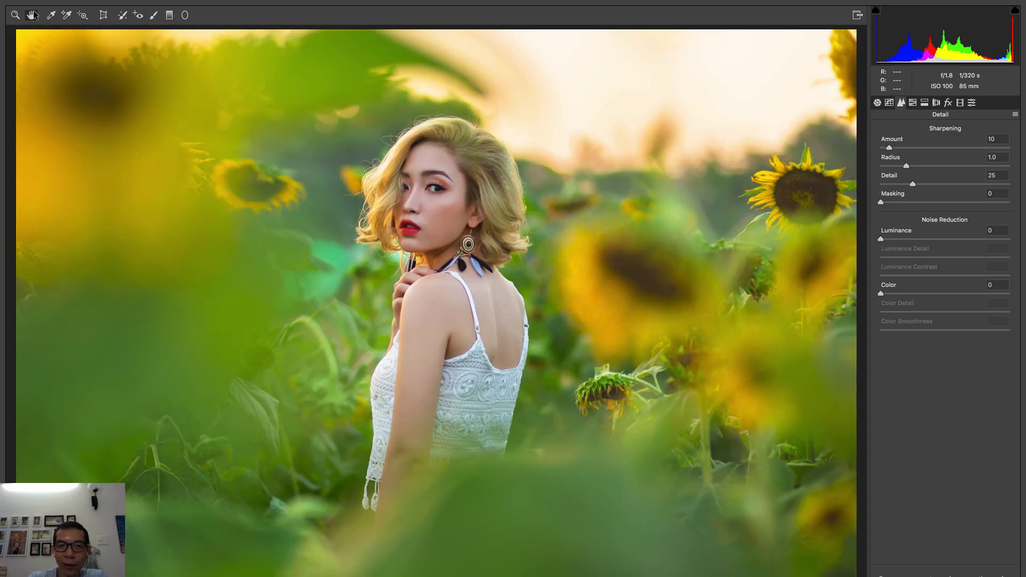
{"action": "double_click", "coordinate": [33, 15]}
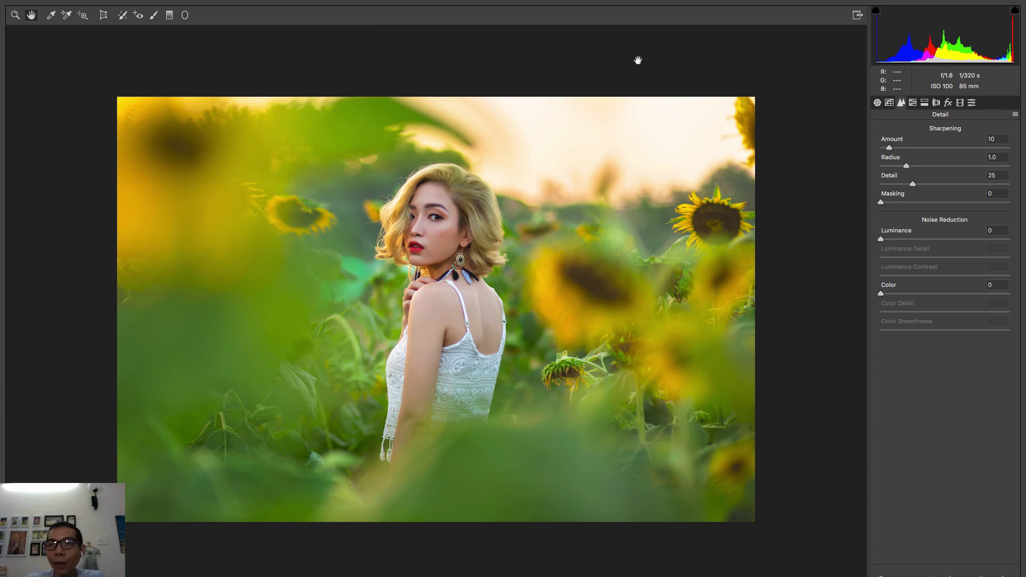
{"action": "left_click", "coordinate": [913, 103]}
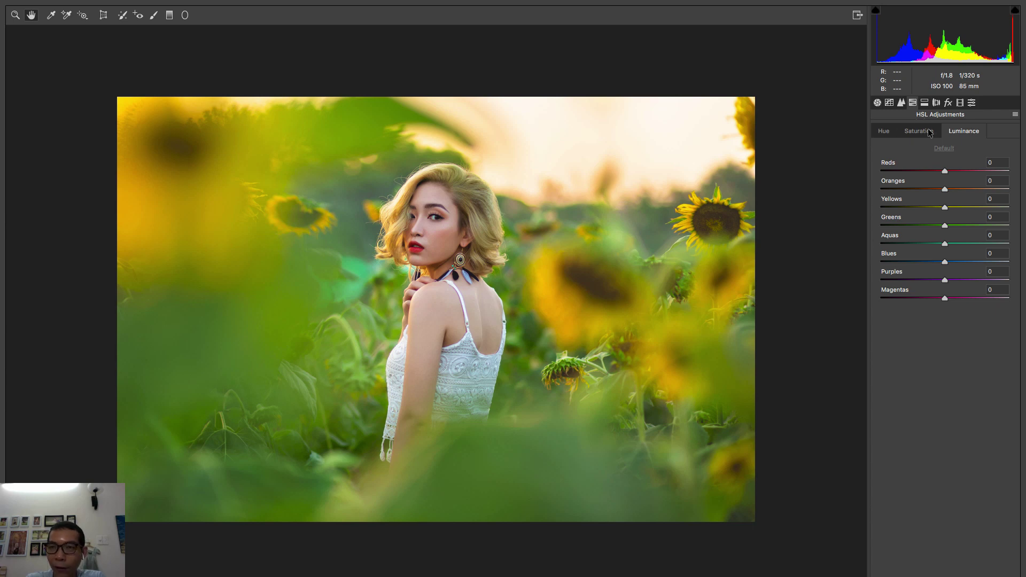
- In the HSL Saturation sliders, lower Yellows to -30 and Greens to -10
{"action": "left_click", "coordinate": [918, 132]}
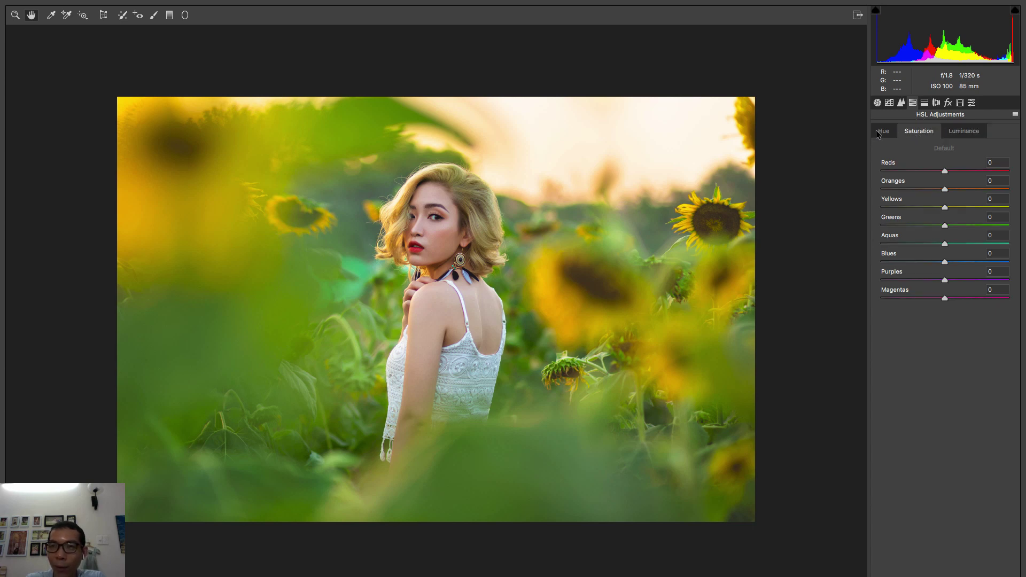
{"action": "left_click", "coordinate": [884, 133]}
{"action": "left_click", "coordinate": [922, 133]}
{"action": "left_click", "coordinate": [971, 132]}
{"action": "left_click", "coordinate": [918, 132]}
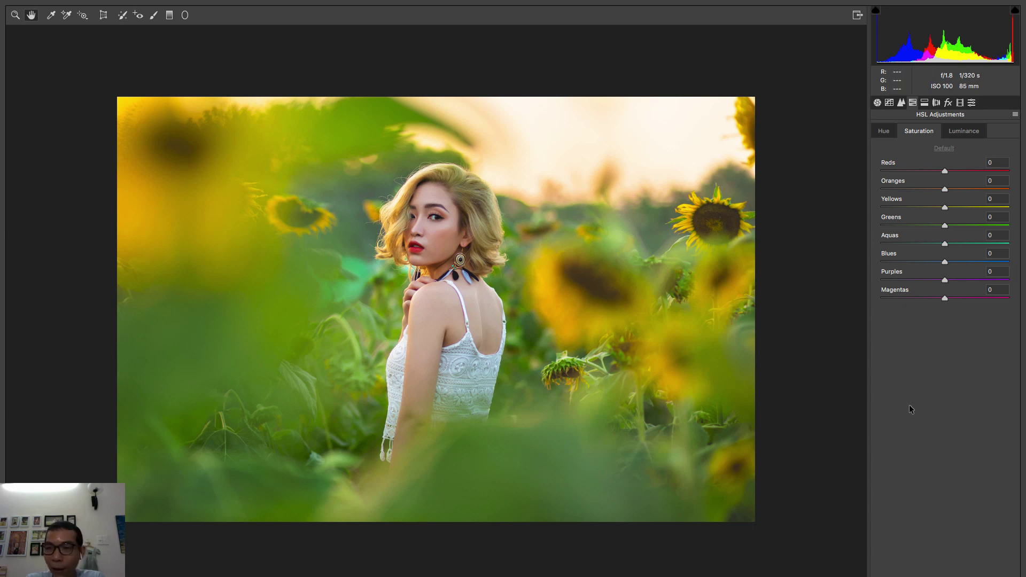
{"action": "mouse_move", "coordinate": [944, 208]}
{"action": "left_mouse_down"}
{"action": "mouse_move", "coordinate": [912, 206]}
{"action": "mouse_move", "coordinate": [940, 227]}
{"action": "left_mouse_up"}
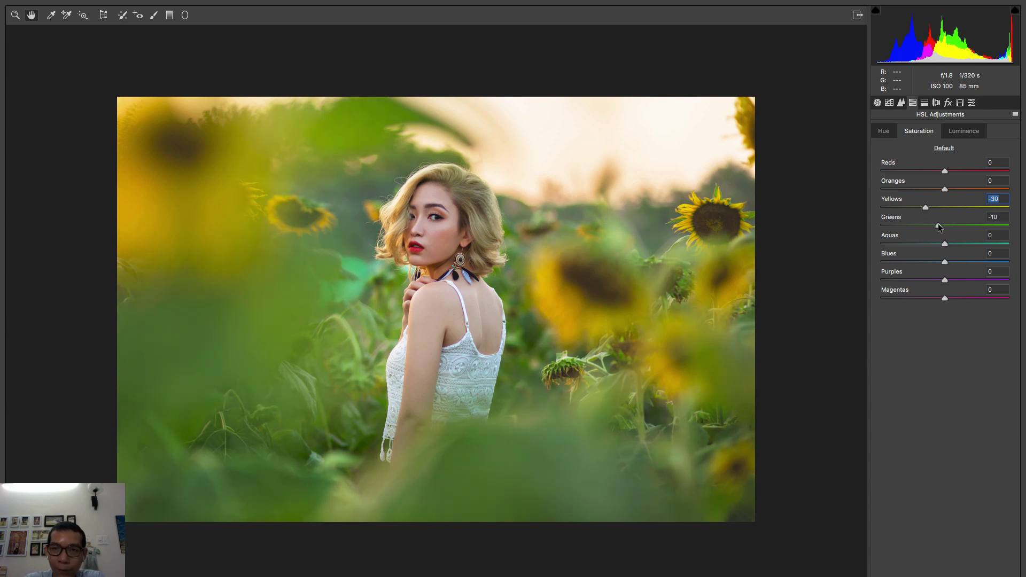
{"action": "left_click", "coordinate": [938, 225]}
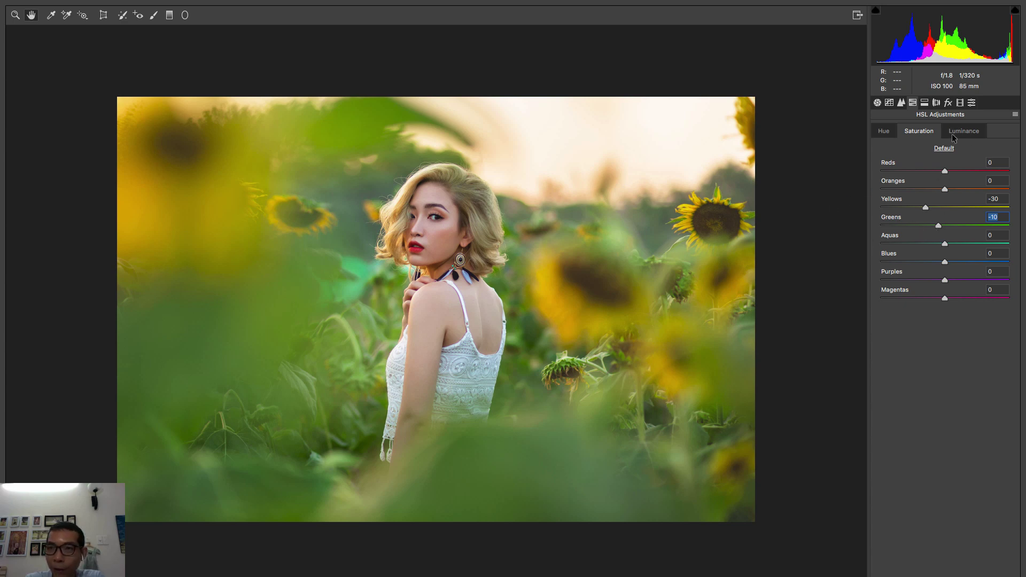
{"action": "left_click", "coordinate": [925, 103]}
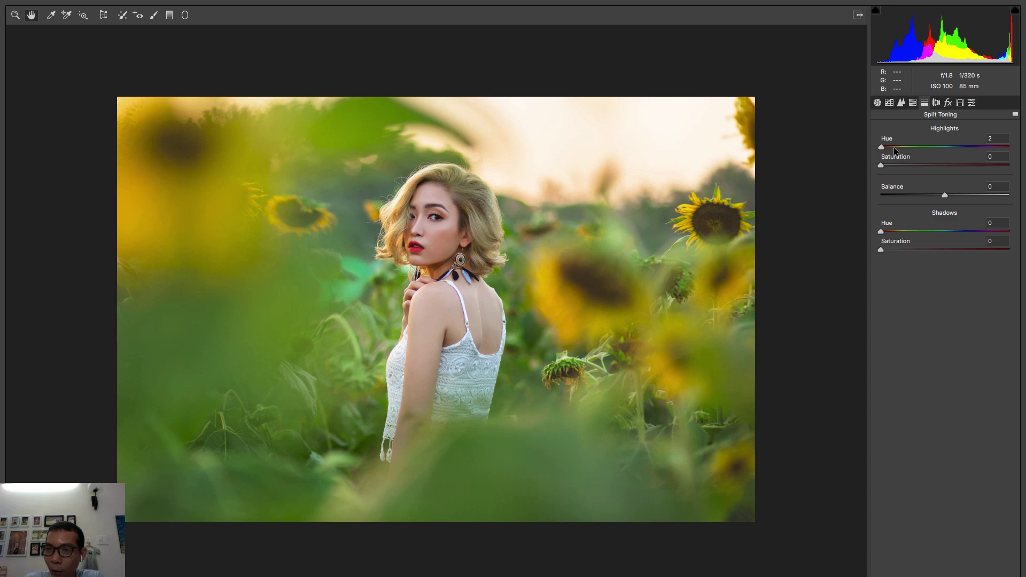
- Give the Split Toning highlights Hue 201 and Saturation 5
{"action": "left_click_drag", "start_coordinate": [881, 147], "coordinate": [955, 147]}
{"action": "key", "text": "Tab"}
{"action": "type", "text": "5"}
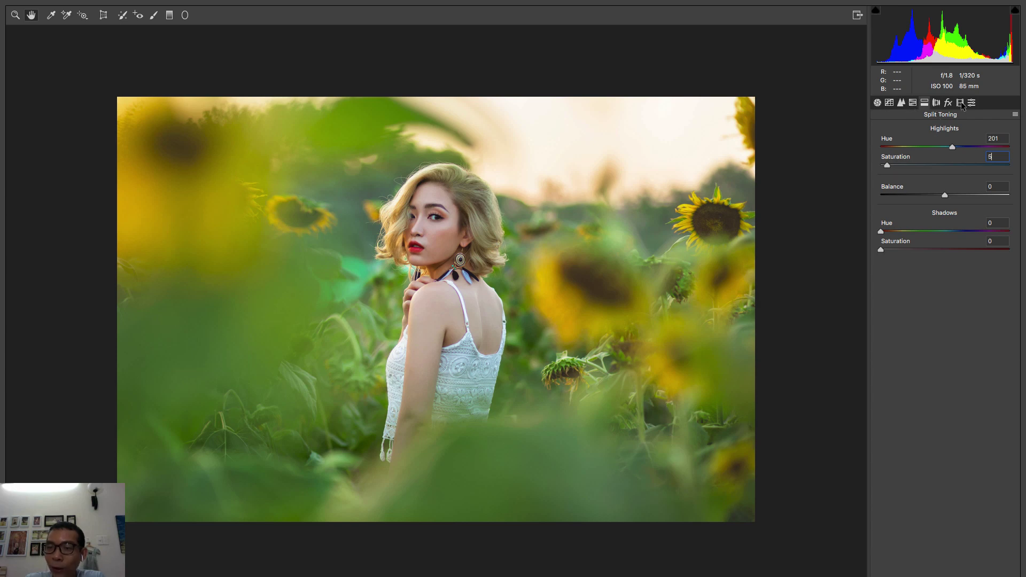
{"action": "left_click", "coordinate": [936, 102]}
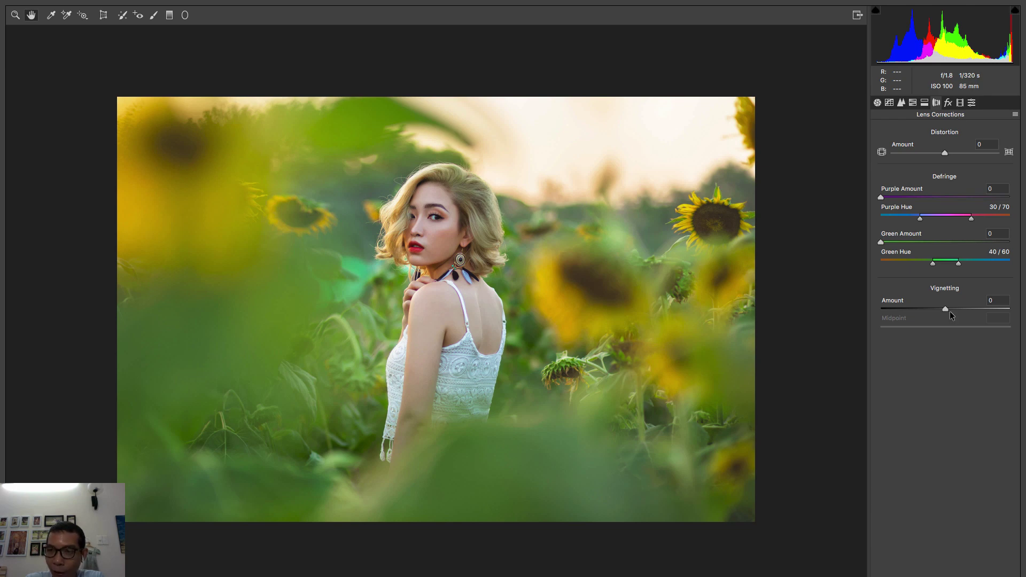
- Set the Lens Corrections Vignetting Amount to -30
{"action": "left_click_drag", "start_coordinate": [944, 309], "coordinate": [928, 310]}
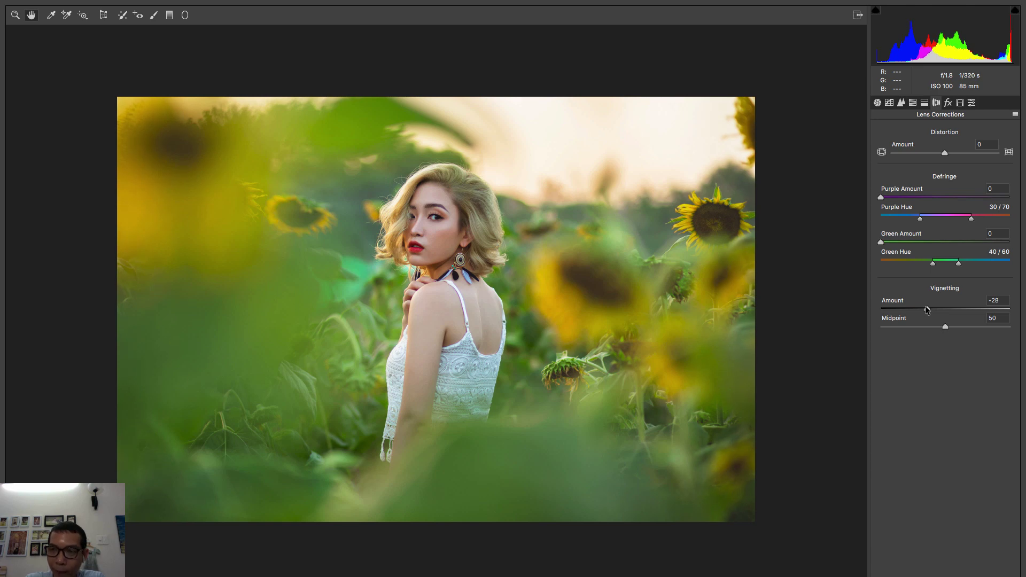
{"action": "left_click_drag", "start_coordinate": [926, 309], "coordinate": [926, 309]}
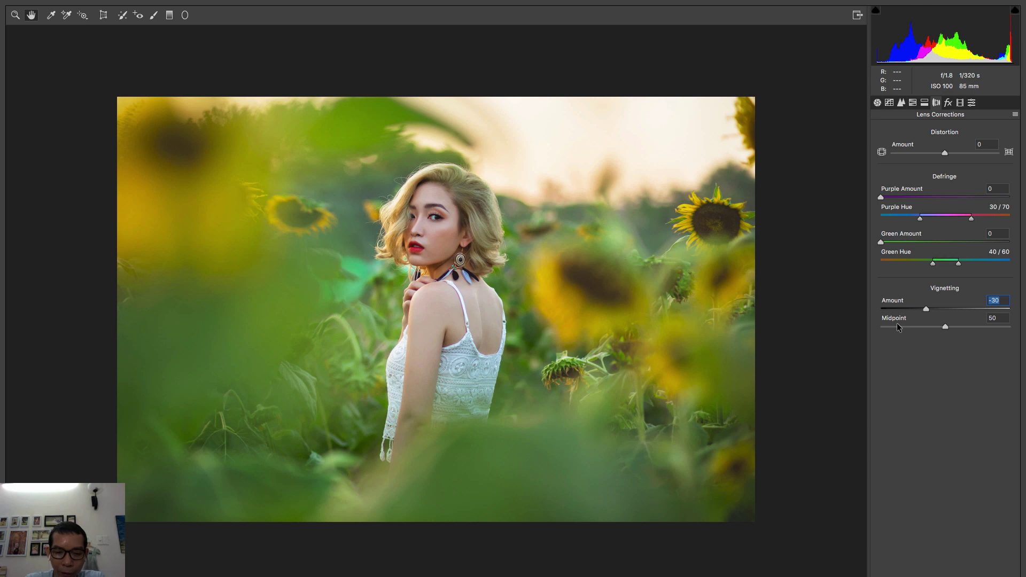
{"action": "left_click", "coordinate": [959, 103]}
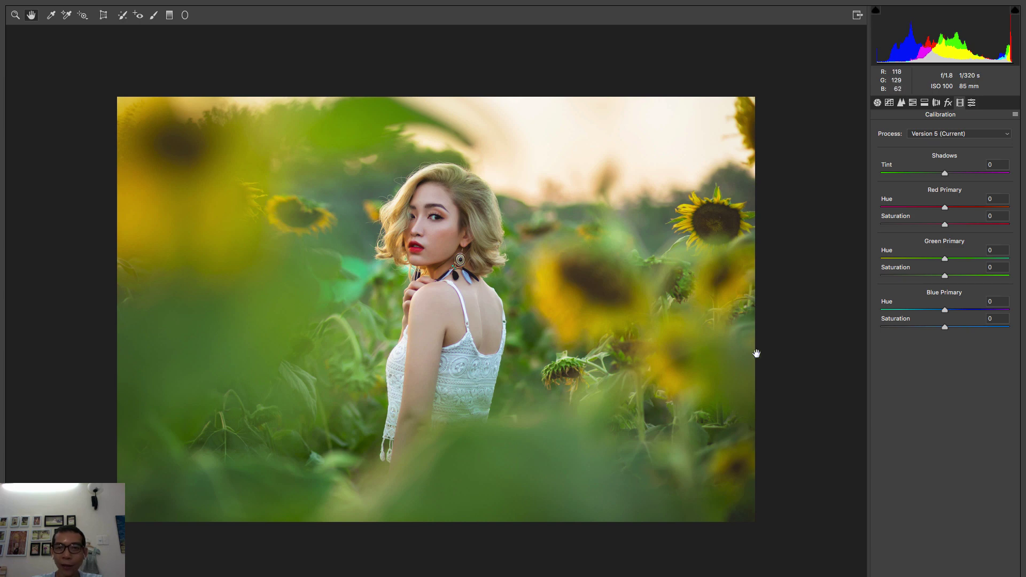
- In Calibration, set Blue Primary saturation to +58 and Red Primary saturation to -45
{"action": "left_click_drag", "start_coordinate": [952, 329], "coordinate": [983, 324]}
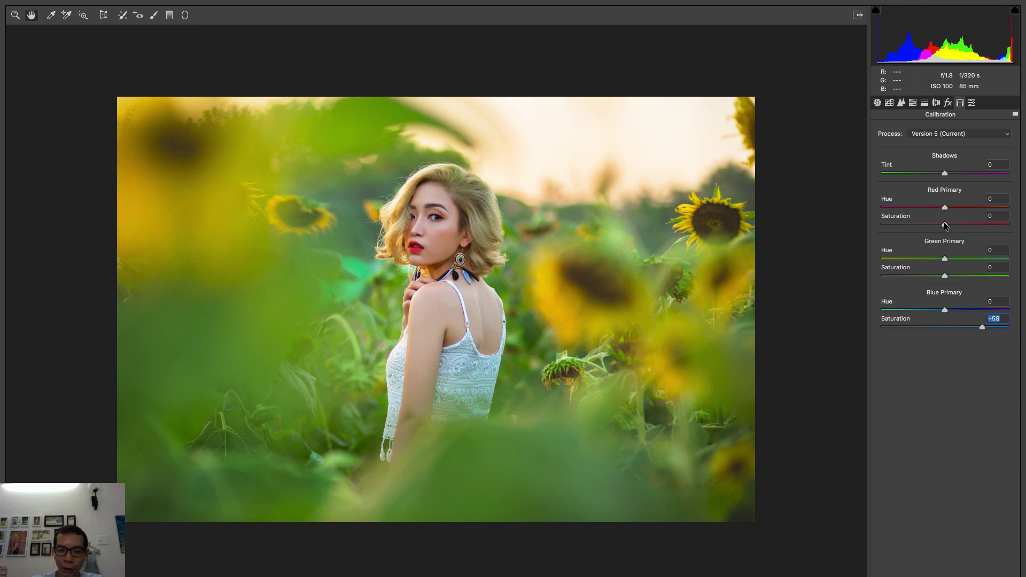
{"action": "left_click_drag", "start_coordinate": [944, 225], "coordinate": [916, 223]}
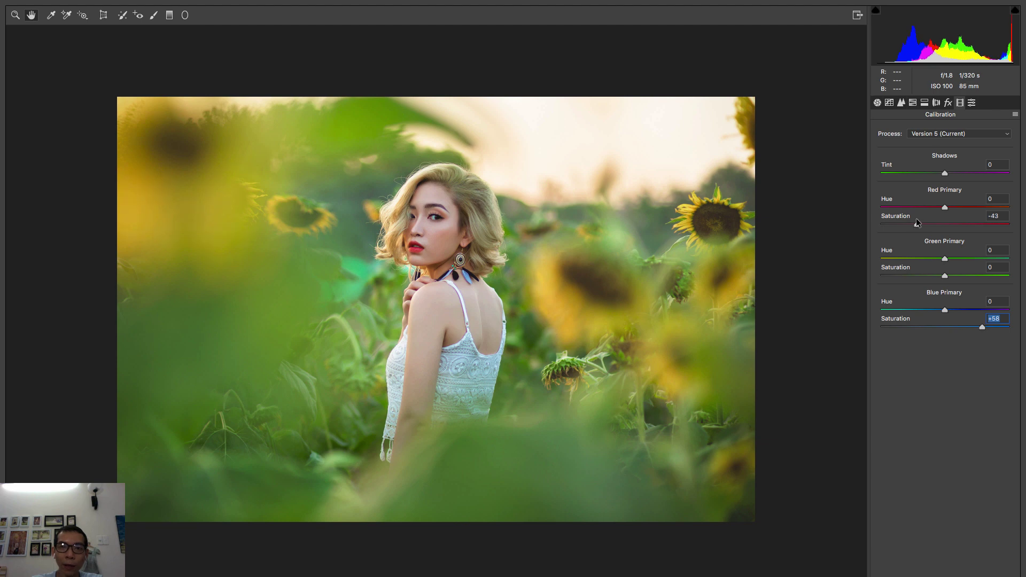
{"action": "left_click_drag", "start_coordinate": [917, 222], "coordinate": [916, 223]}
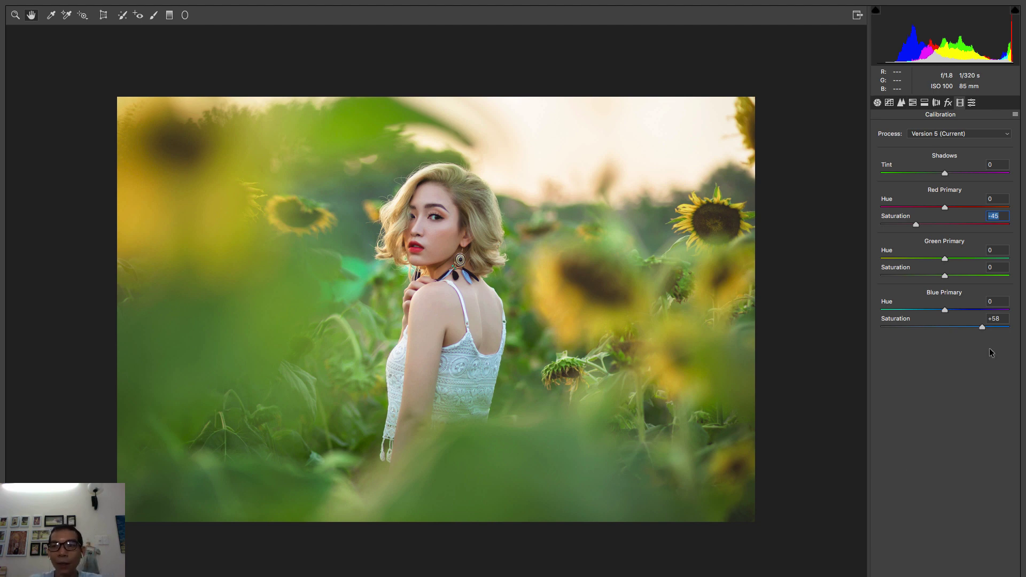
- Set Contrast to 5 in the Basic panel
{"action": "left_click", "coordinate": [877, 103]}
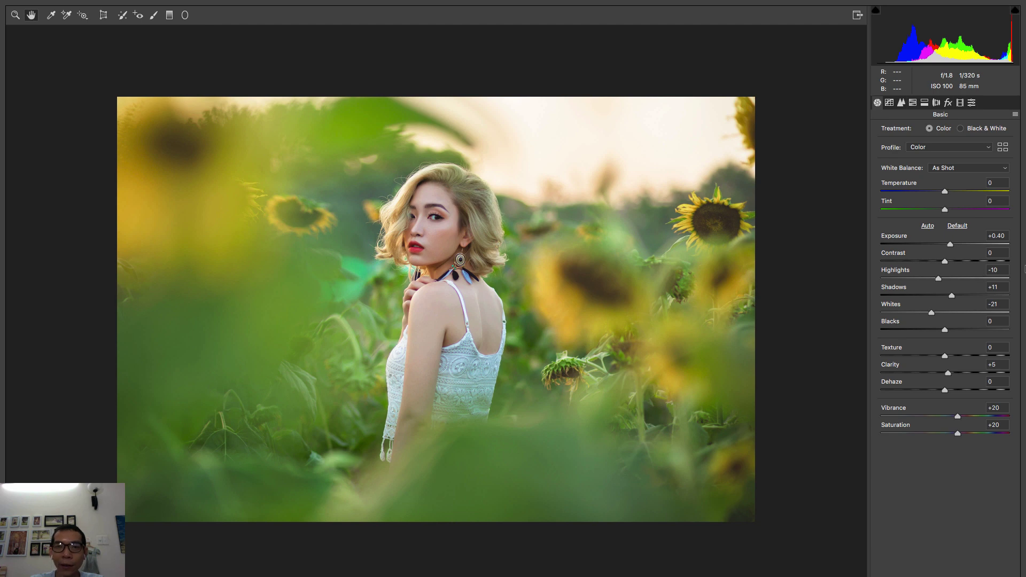
{"action": "left_click", "coordinate": [998, 253]}
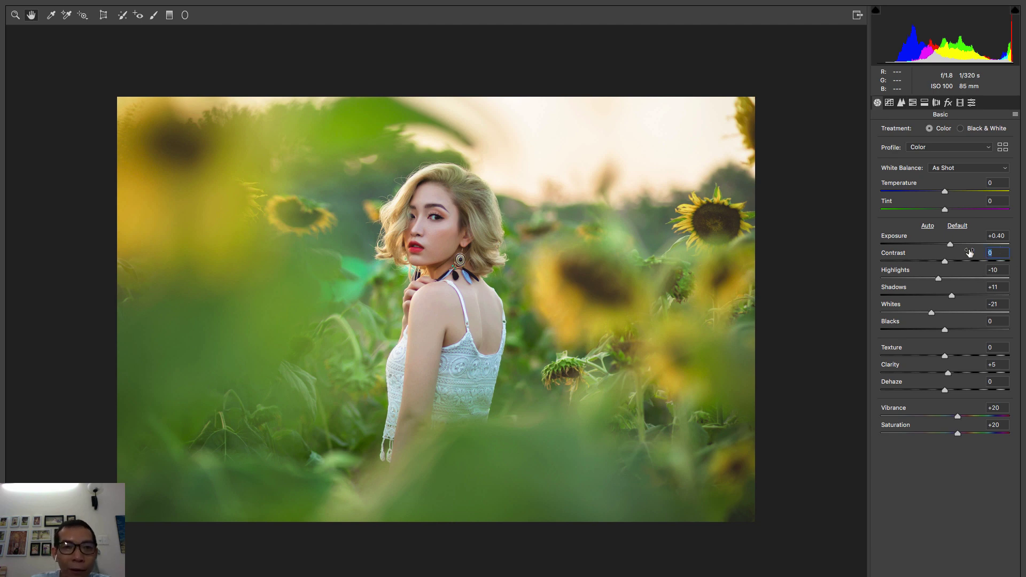
{"action": "type", "text": "5"}
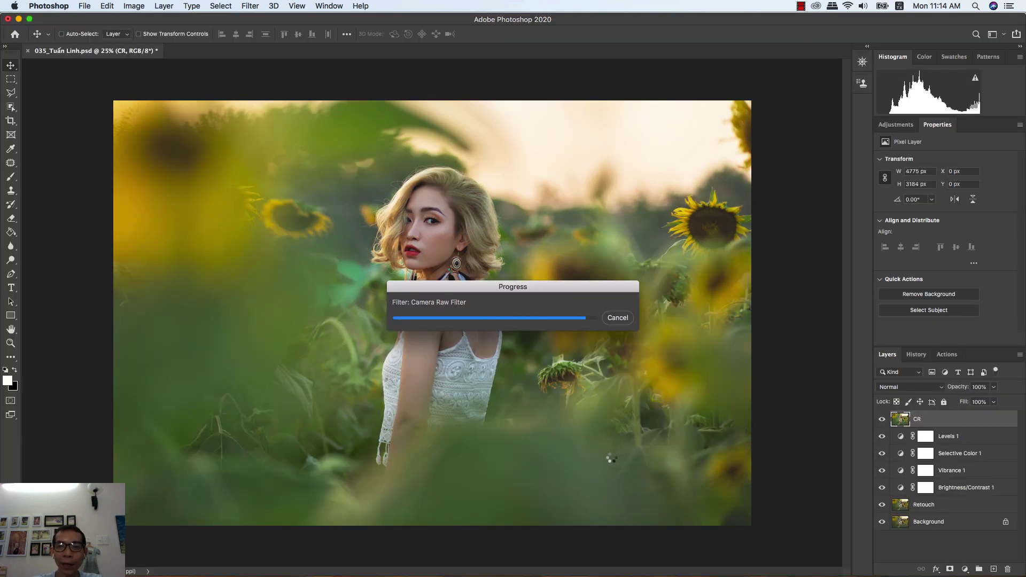
- Apply Camera Raw, then group CR with the Brightness/Contrast and other adjustment layers as 'Color'
{"action": "key", "text": "super"}
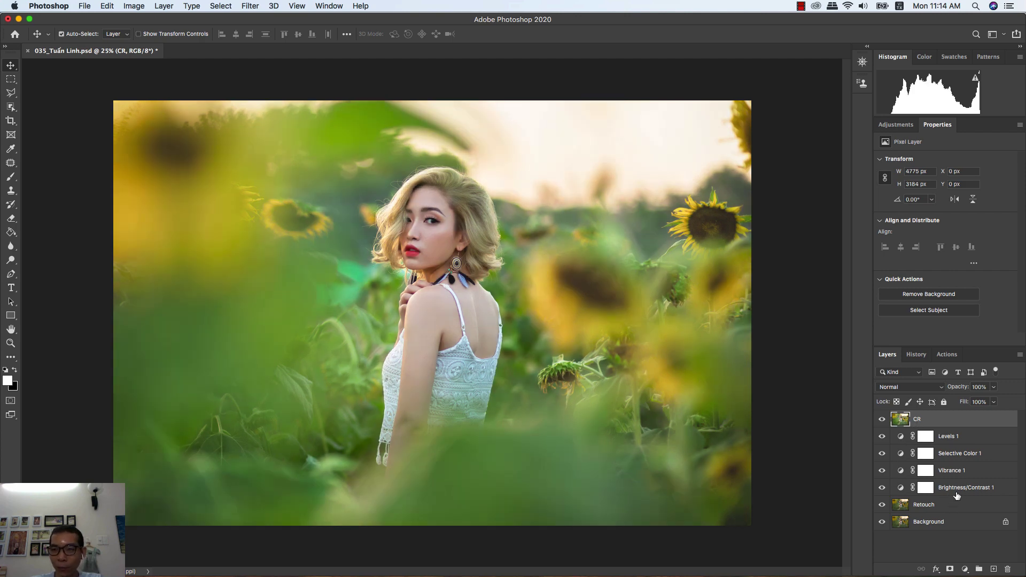
{"action": "left_click", "coordinate": [956, 489], "text": "shift"}
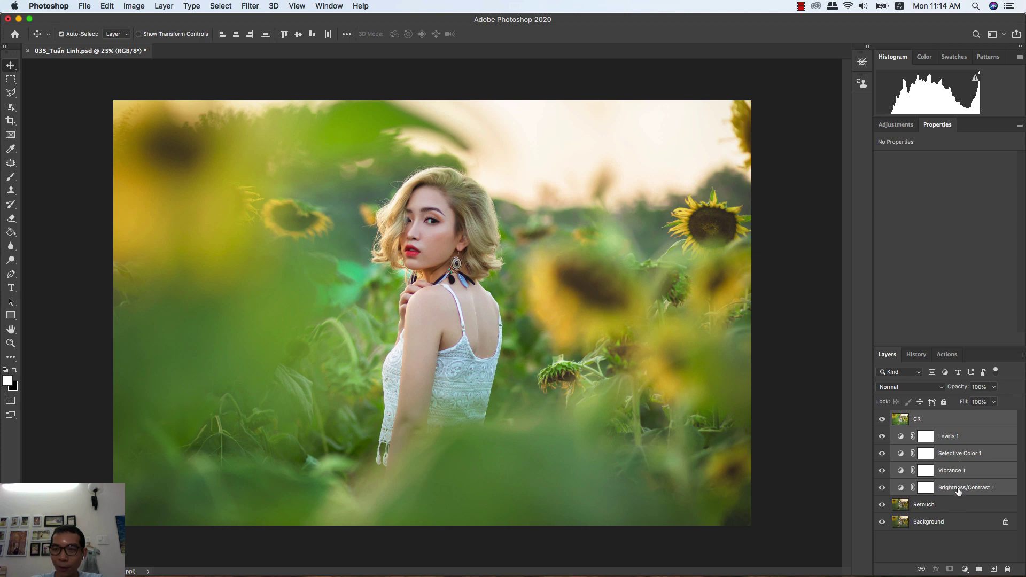
{"action": "key", "text": "ctrl+g"}
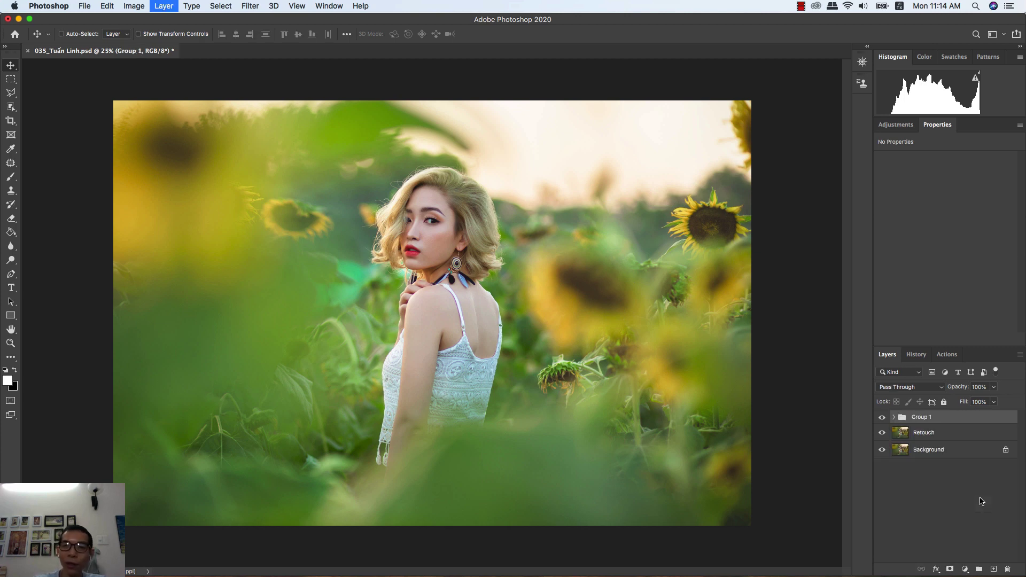
{"action": "double_click", "coordinate": [931, 418]}
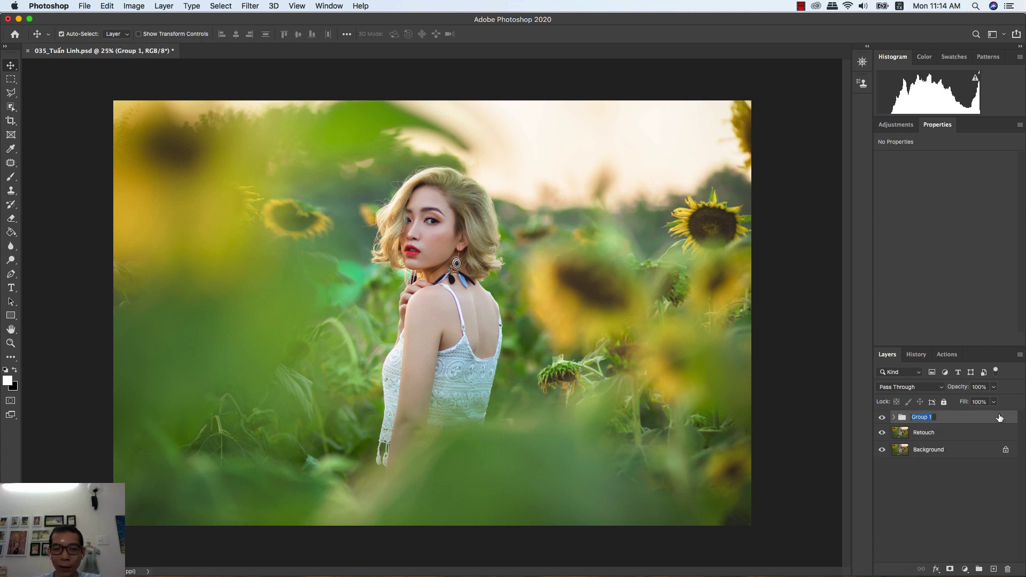
{"action": "type", "text": "Color"}
{"action": "key", "text": "Return"}
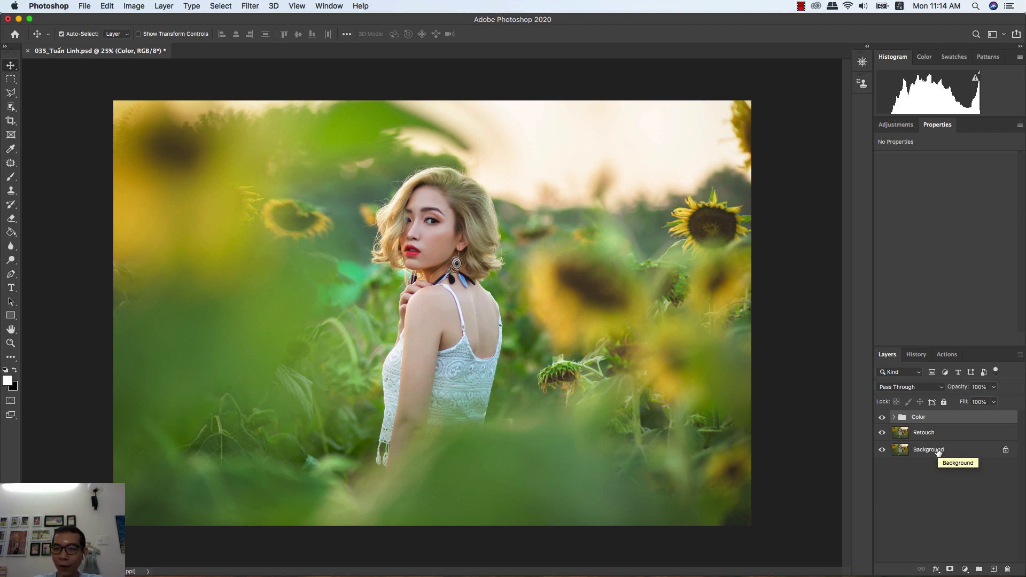
{"action": "left_click", "coordinate": [881, 450], "text": "alt"}
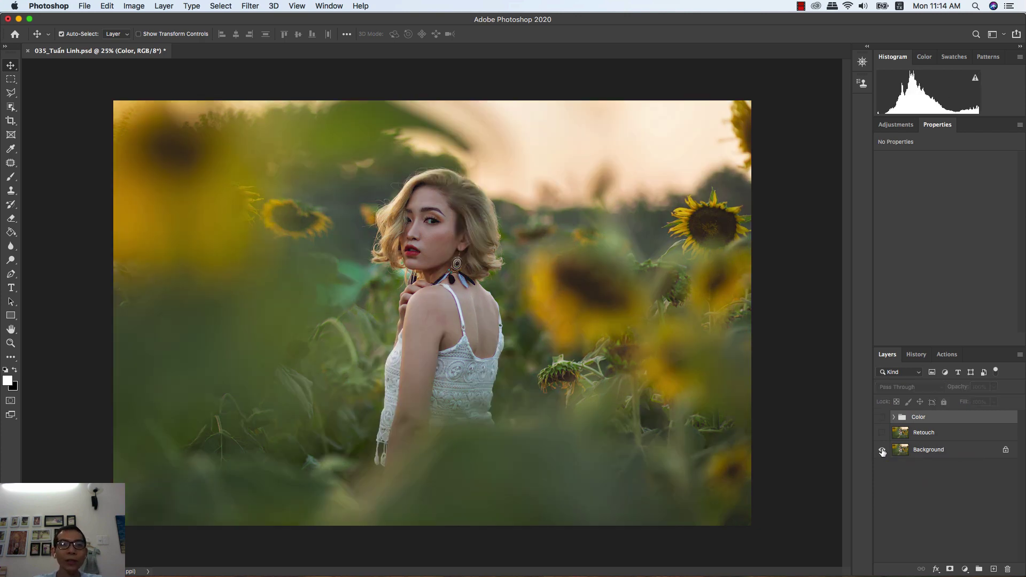
{"action": "left_click", "coordinate": [882, 450], "text": "alt"}
{"action": "left_click", "coordinate": [882, 450], "text": "alt"}
{"action": "left_click", "coordinate": [882, 450], "text": "alt"}
{"action": "left_click", "coordinate": [882, 450], "text": "alt"}
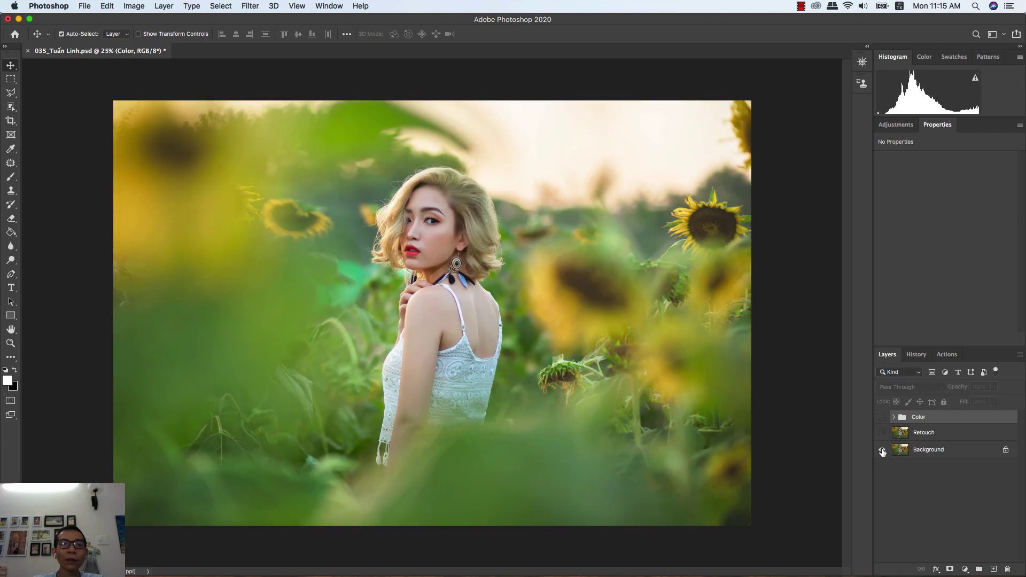
{"action": "left_click", "coordinate": [882, 450], "text": "alt"}
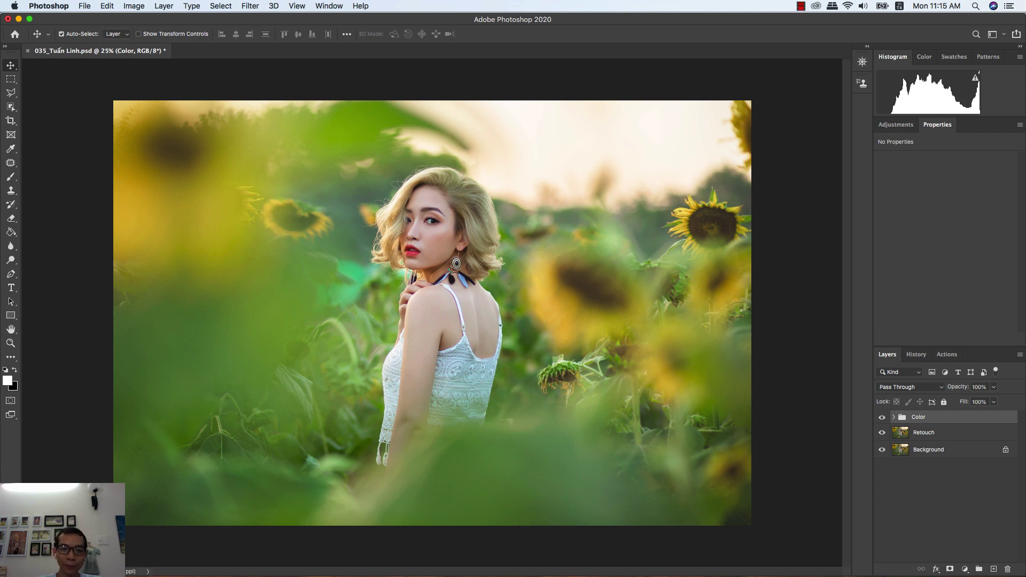
{"action": "right_click", "coordinate": [458, 575]}
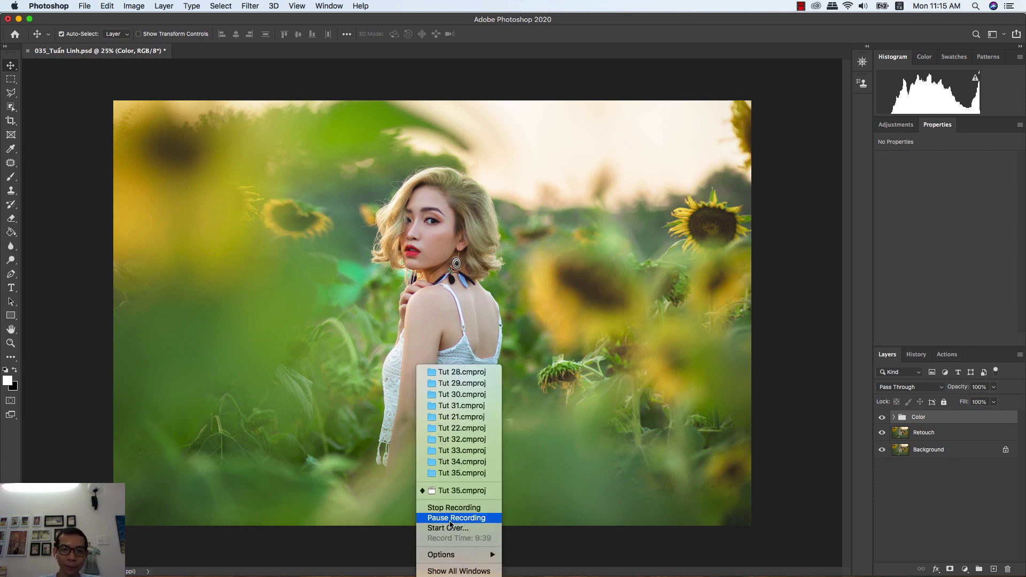